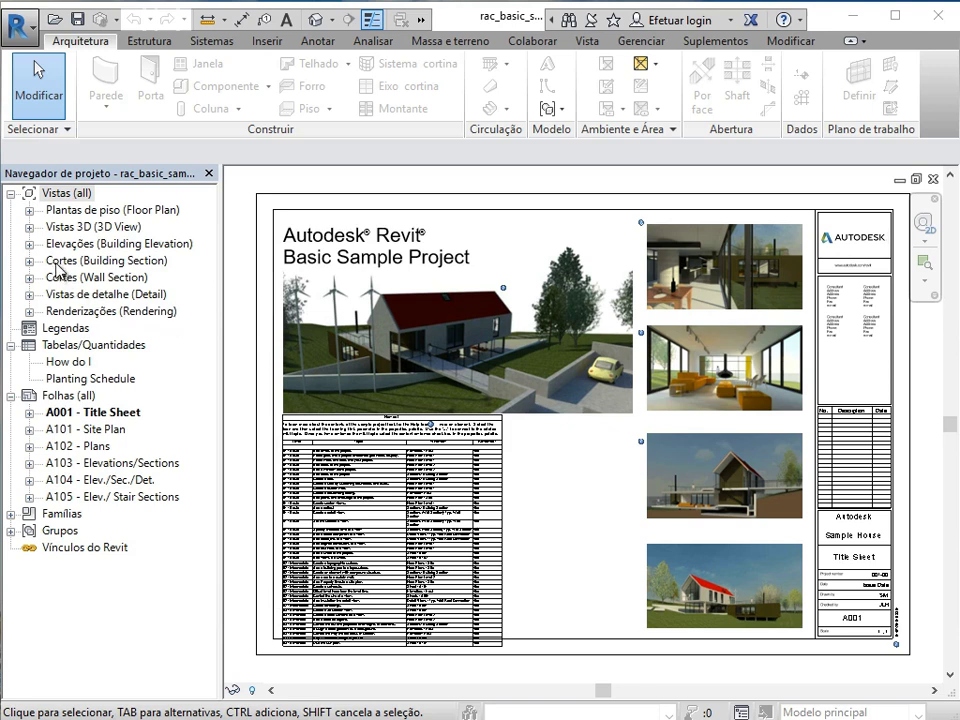
Expand the 3D Views group and open the sample house's default {3D} view.
click(29, 228)
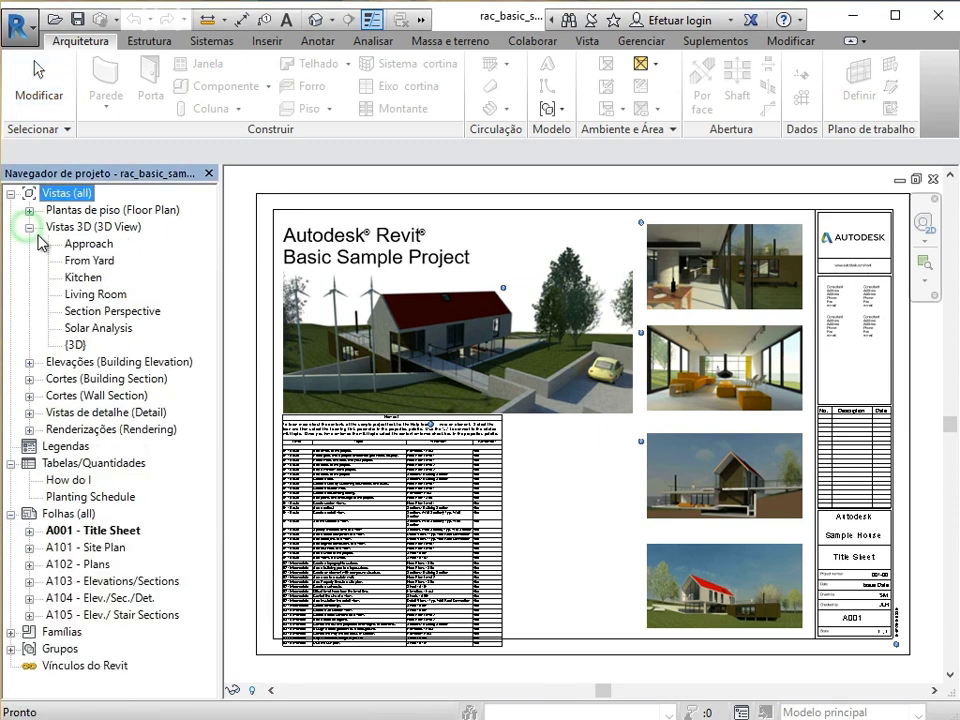
double_click(75, 344)
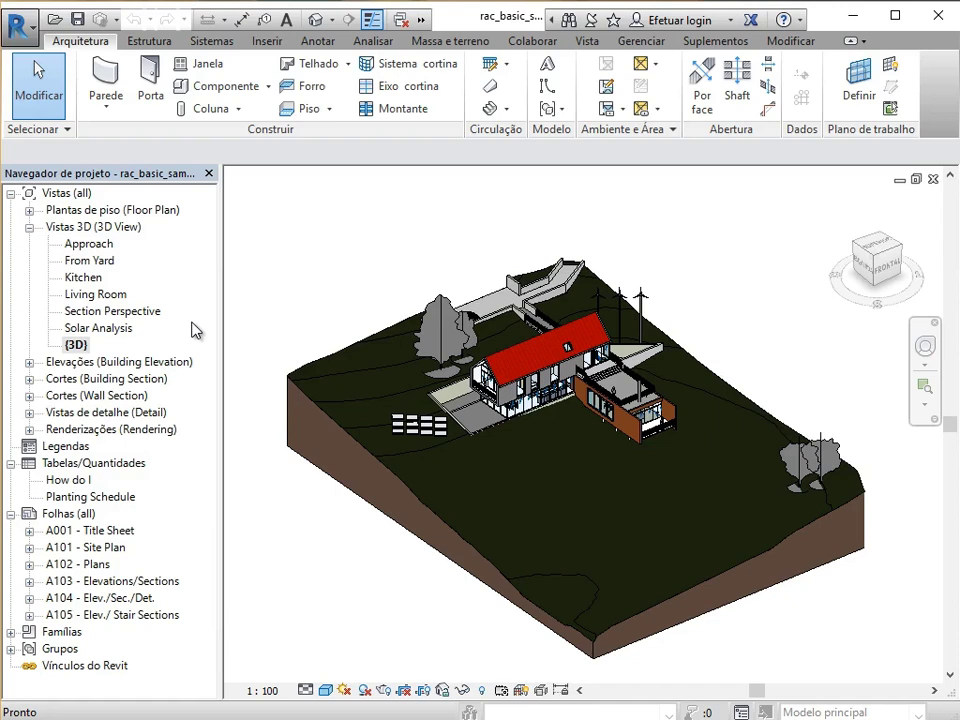
Cycle twice through the Level 1 plan, {3D} view and A001 Title Sheet, ending on the sheet.
click(29, 211)
double_click(78, 228)
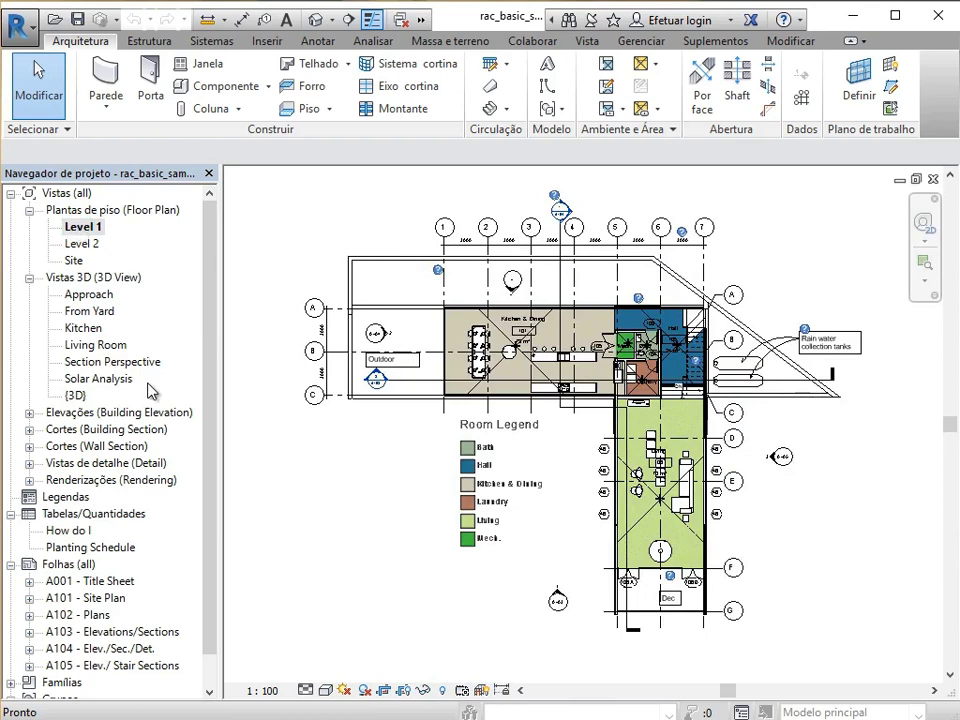
double_click(75, 396)
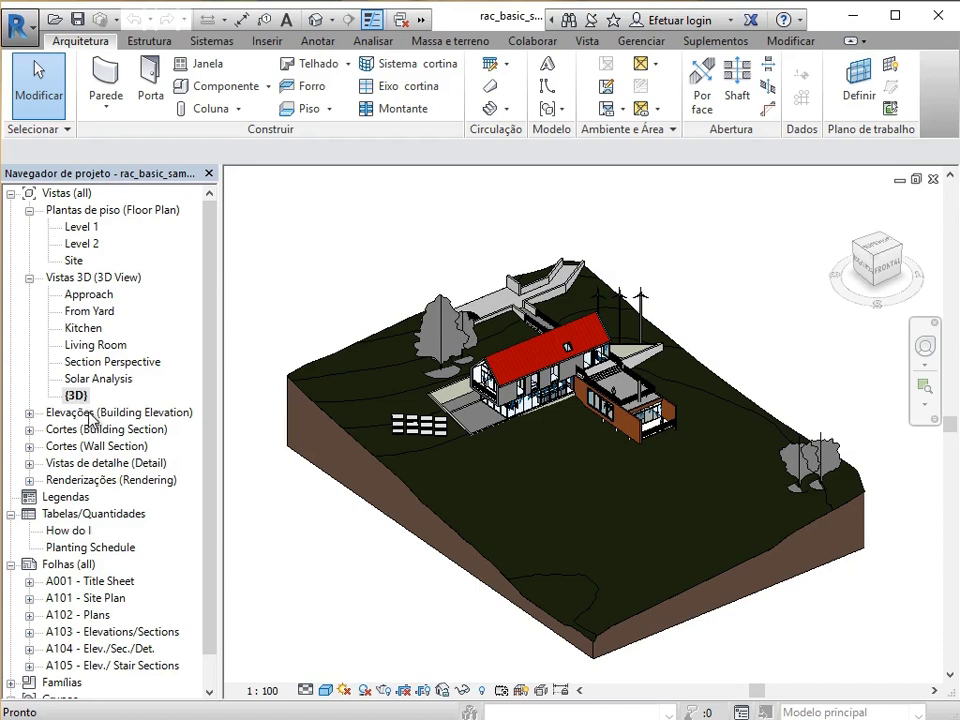
double_click(112, 584)
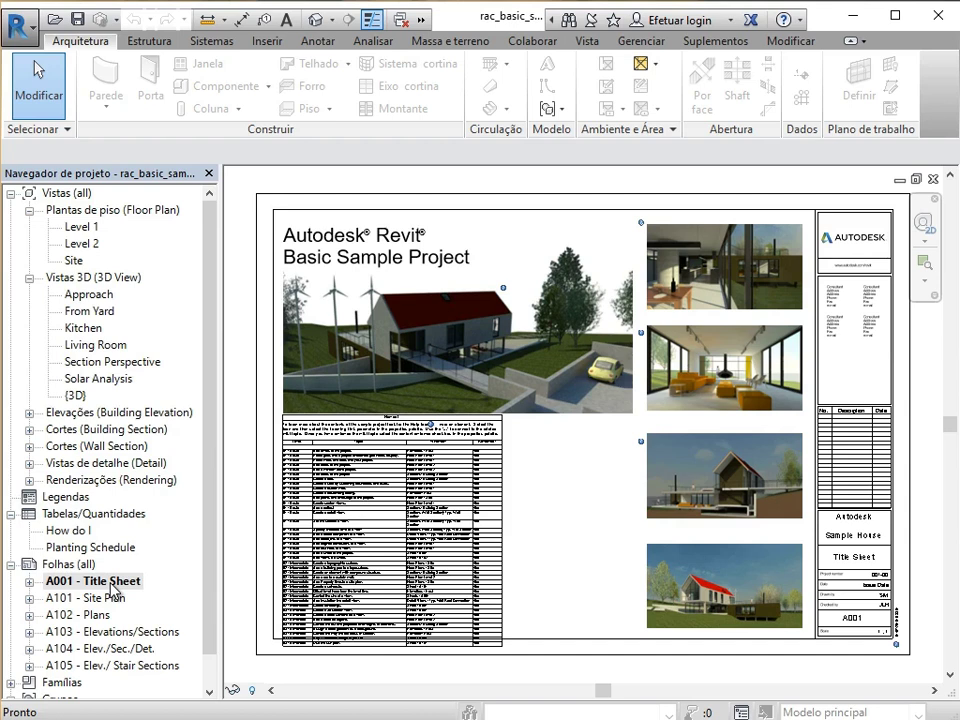
double_click(86, 228)
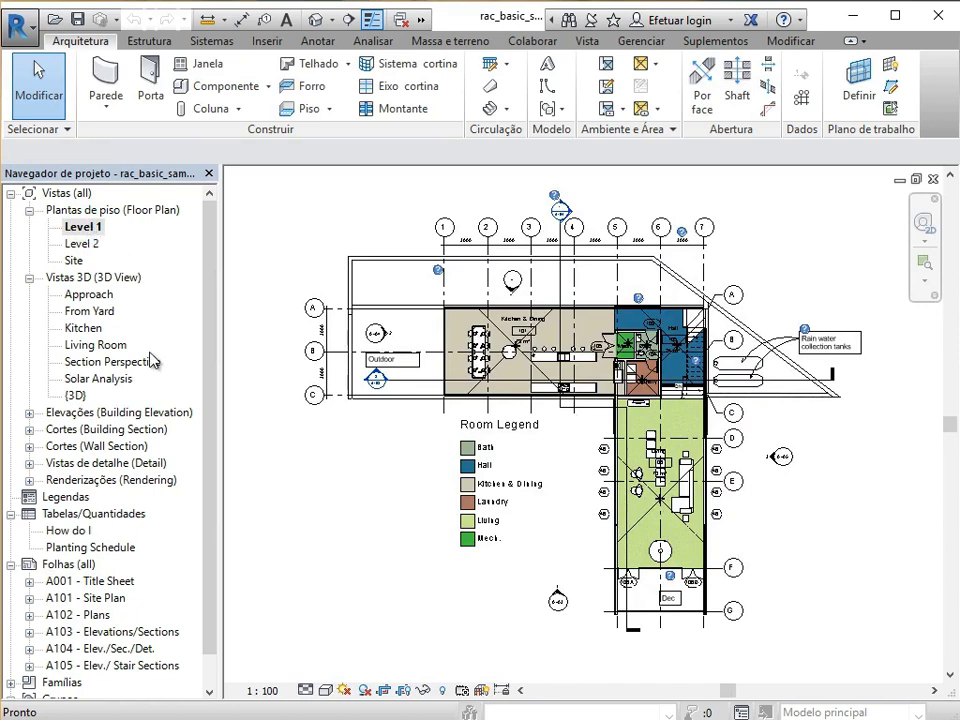
double_click(75, 396)
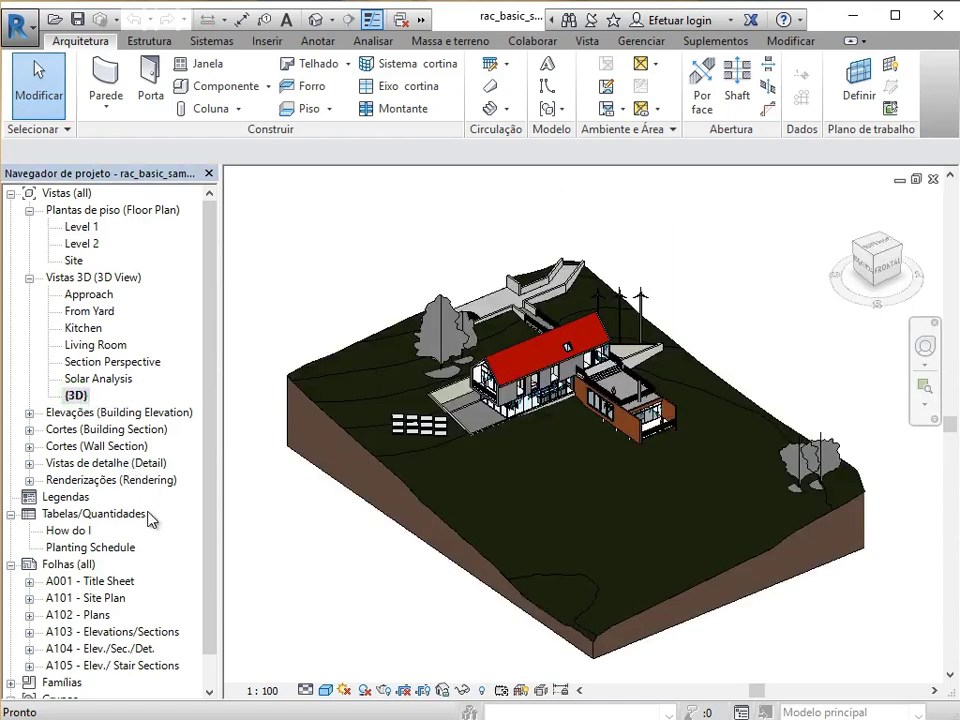
double_click(115, 581)
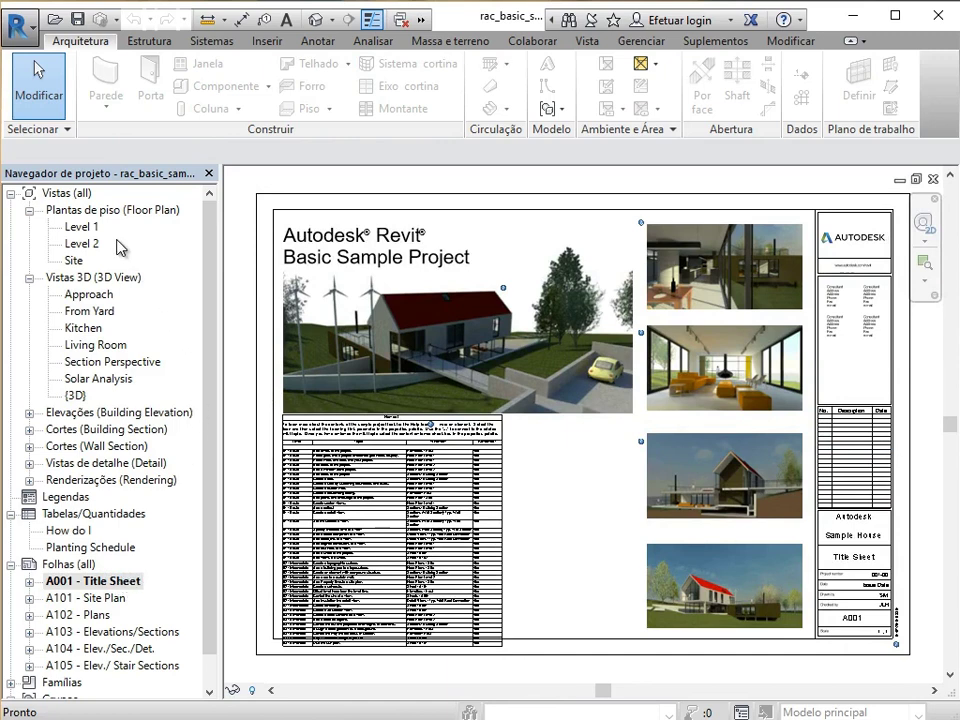
Open the Level 1, Level 2 and Site plans, then the Approach perspective and {3D} view.
double_click(80, 227)
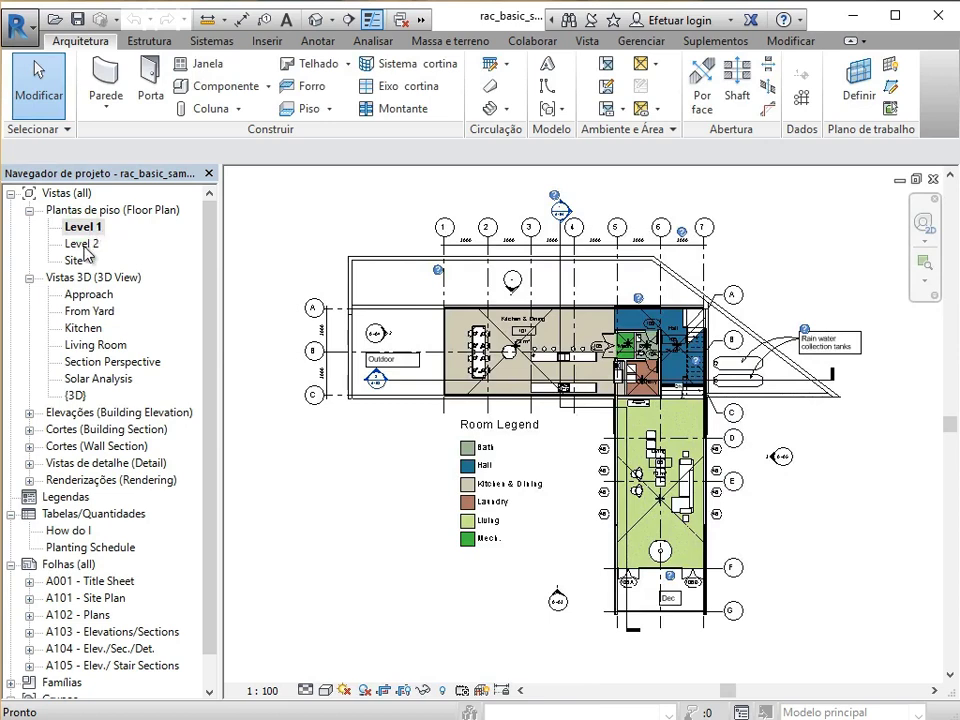
double_click(84, 245)
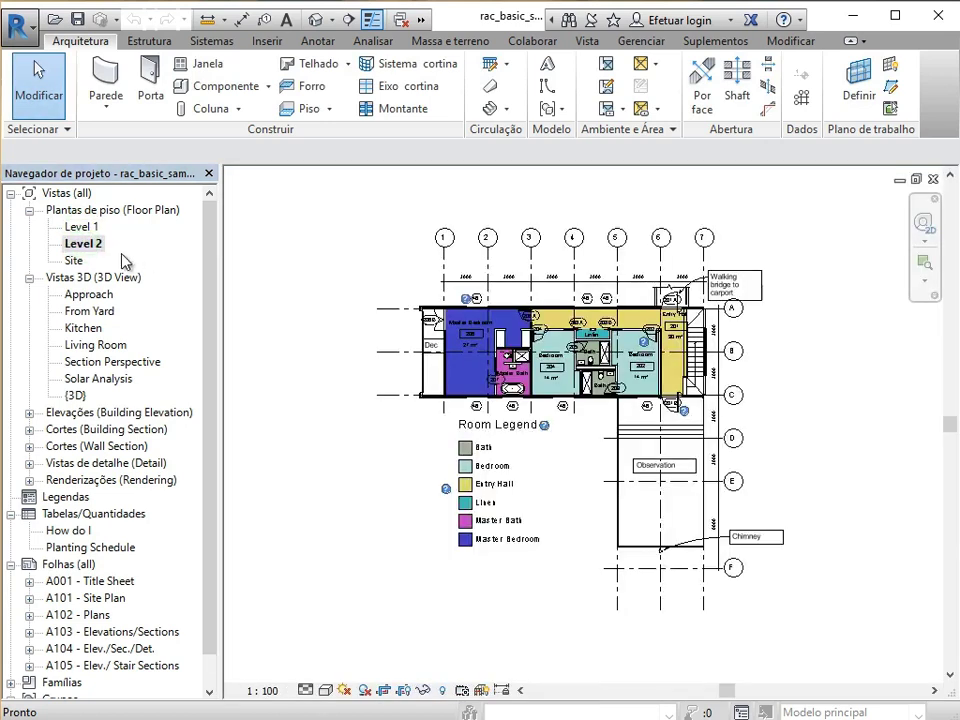
double_click(76, 260)
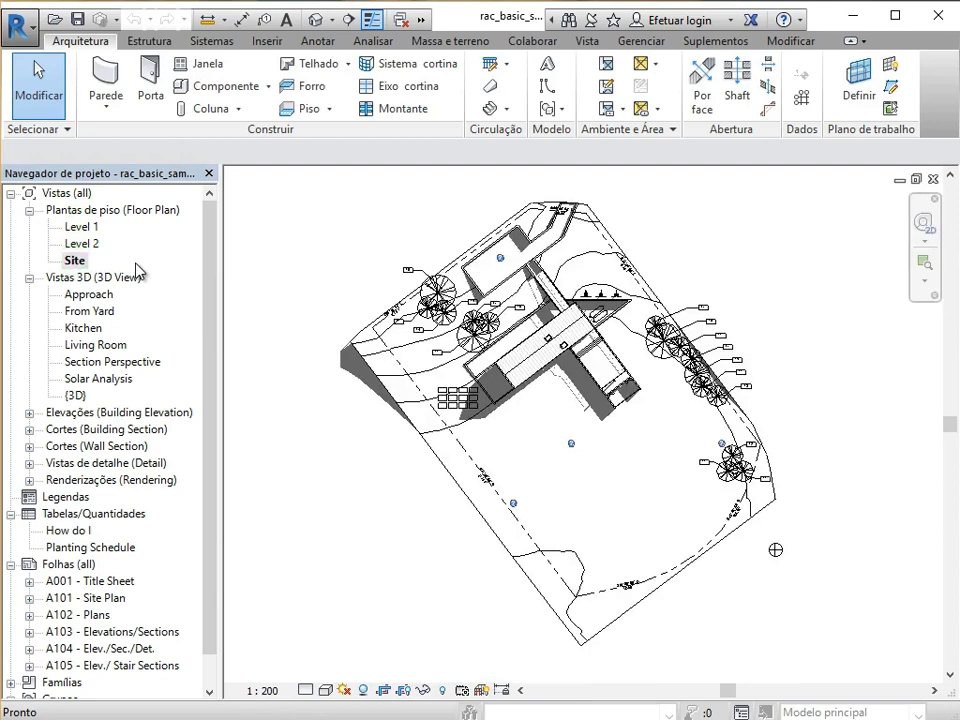
double_click(84, 227)
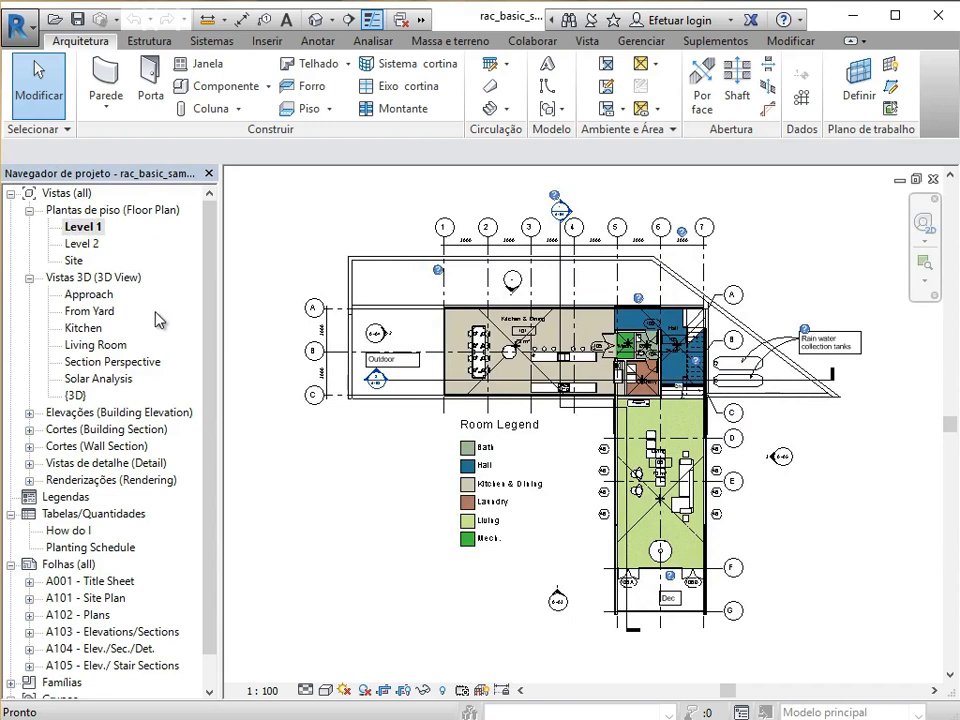
double_click(89, 296)
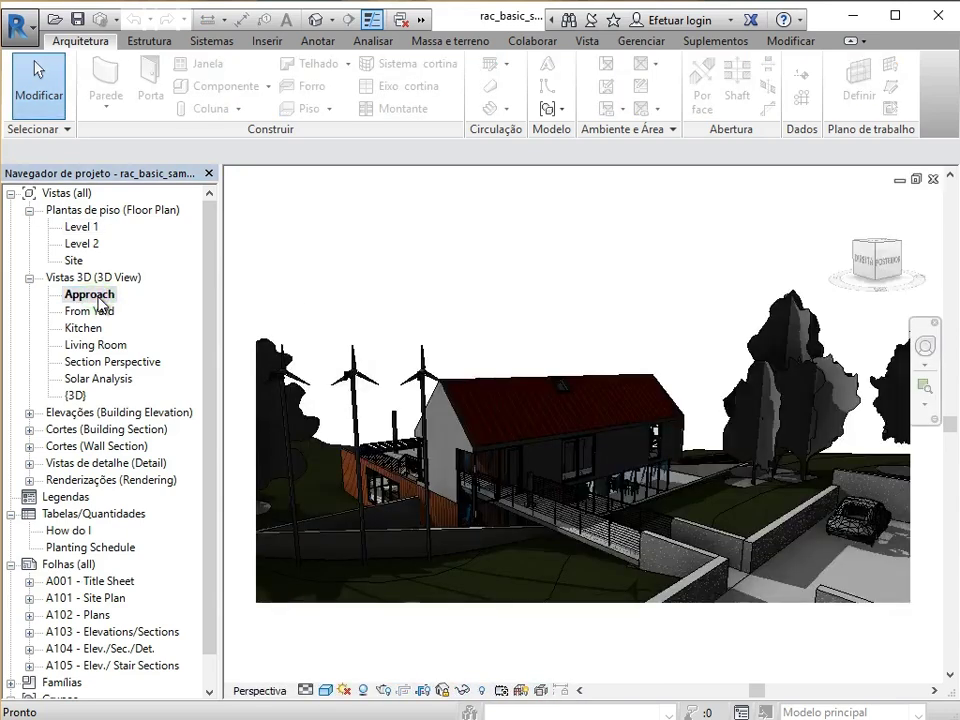
double_click(76, 392)
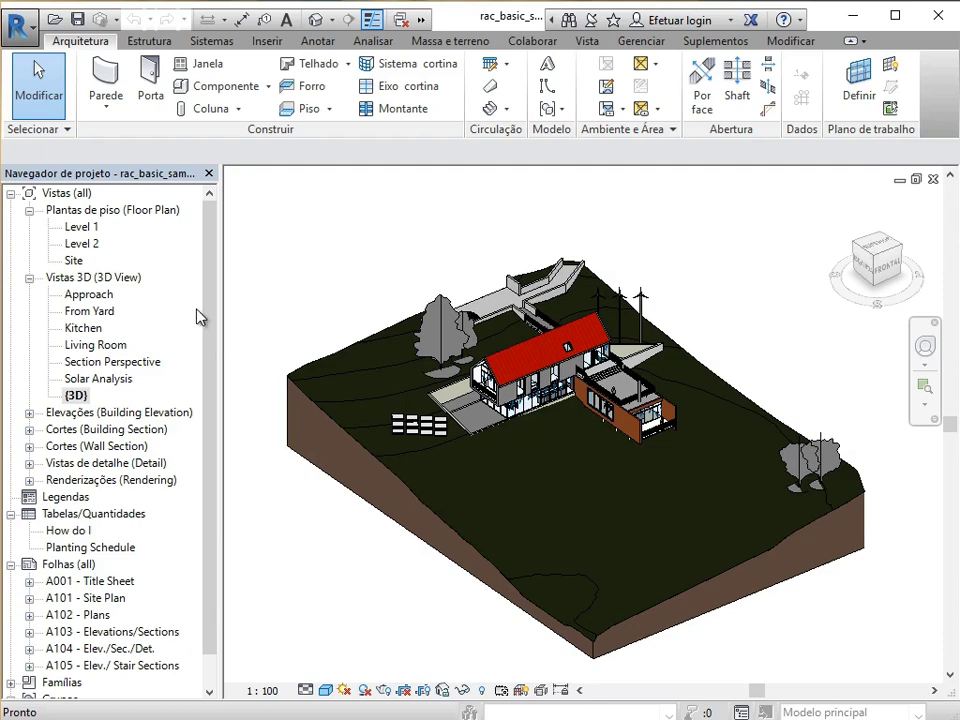
Expand the elevations group and open the East, North, South and West elevations in turn.
click(30, 412)
click(30, 412)
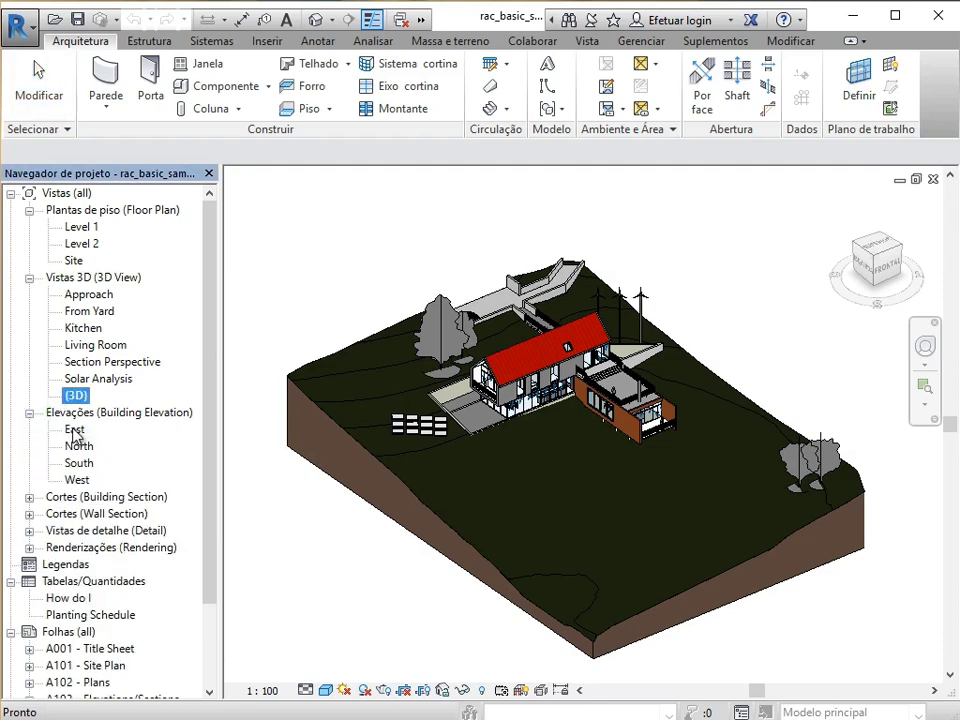
double_click(74, 430)
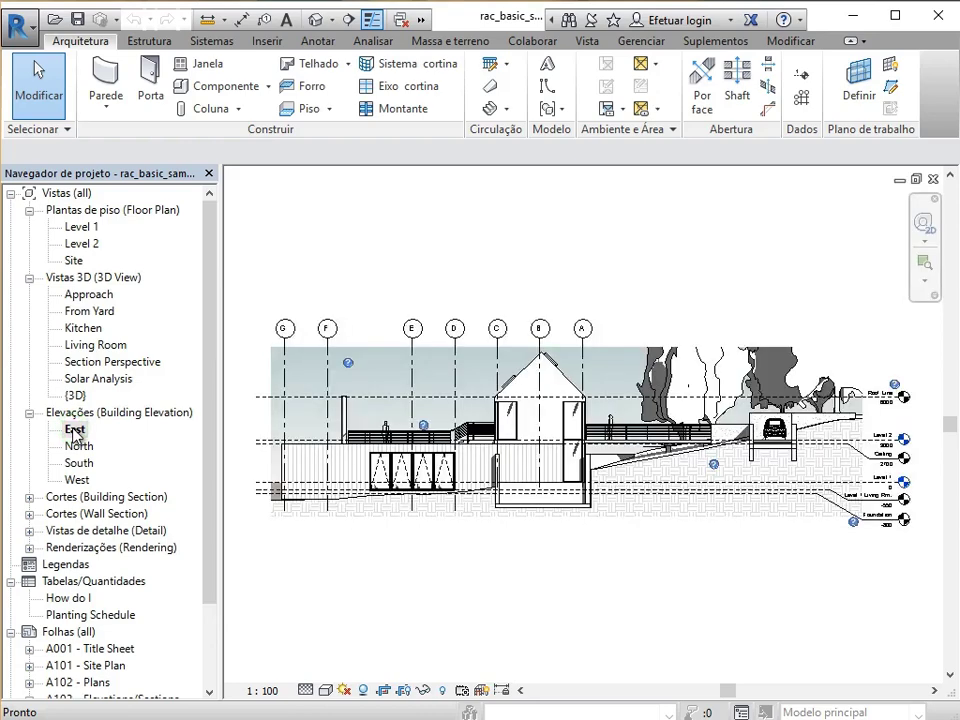
double_click(79, 448)
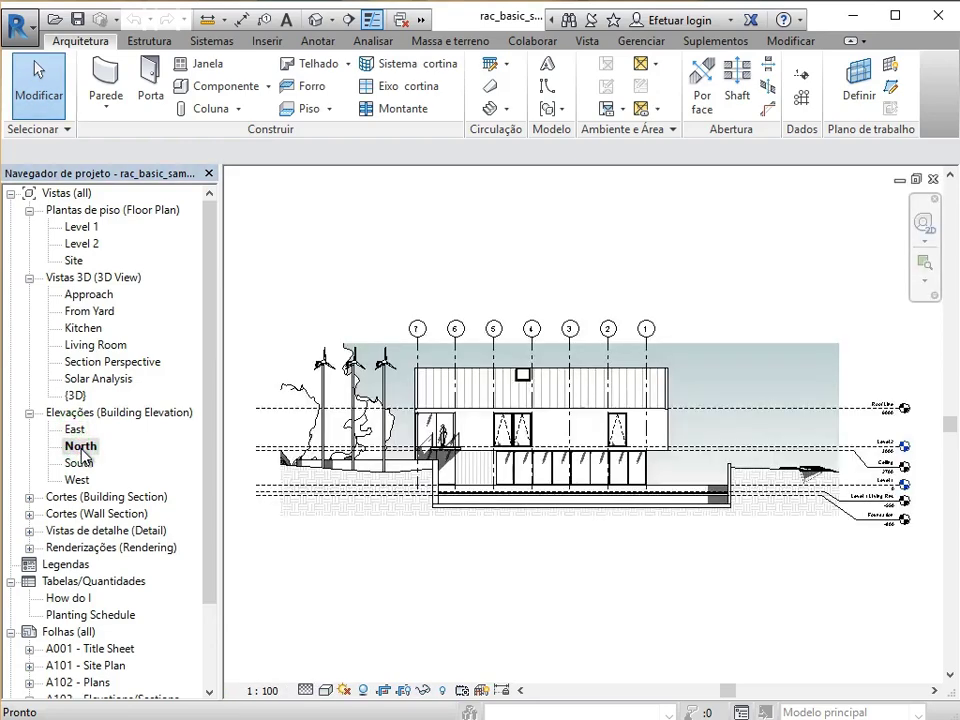
double_click(80, 463)
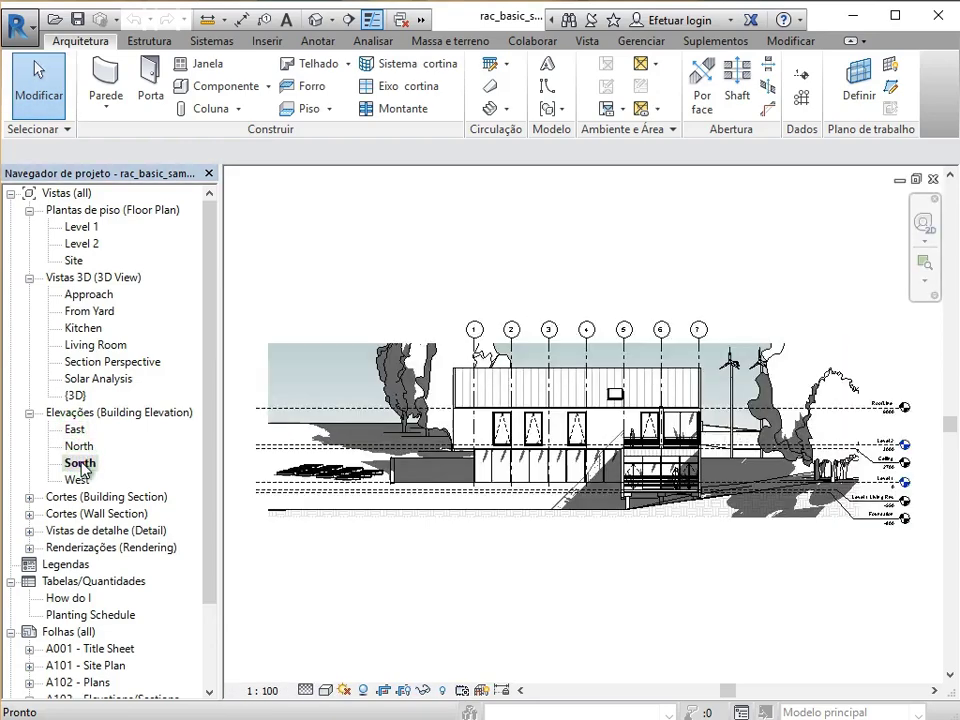
double_click(78, 480)
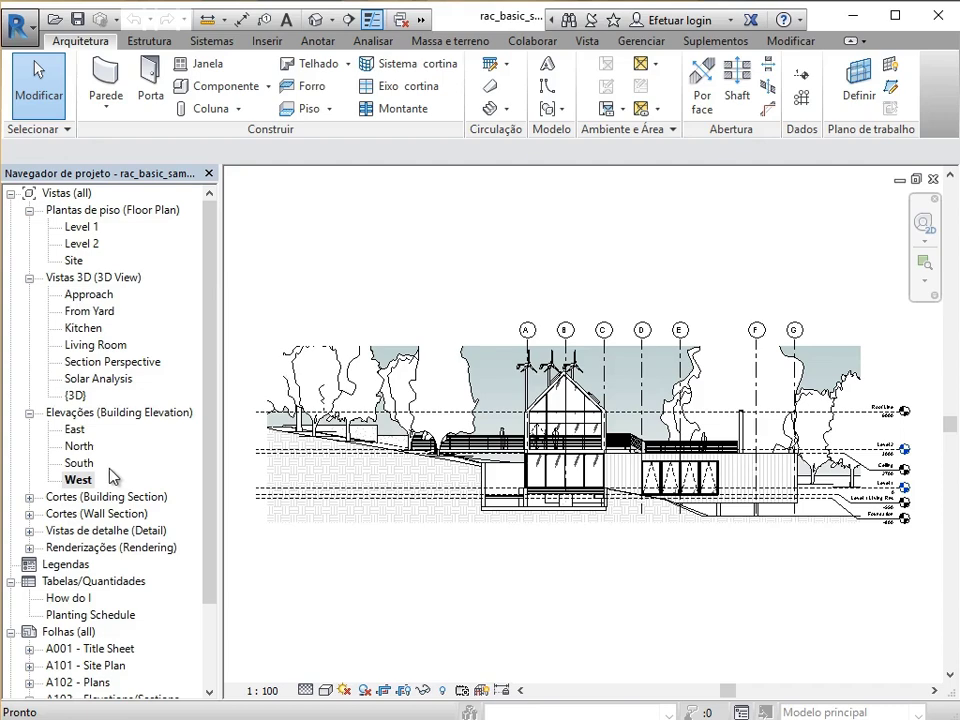
Open the Building Section, Longitudinal Section and Stair Section views in turn.
click(30, 498)
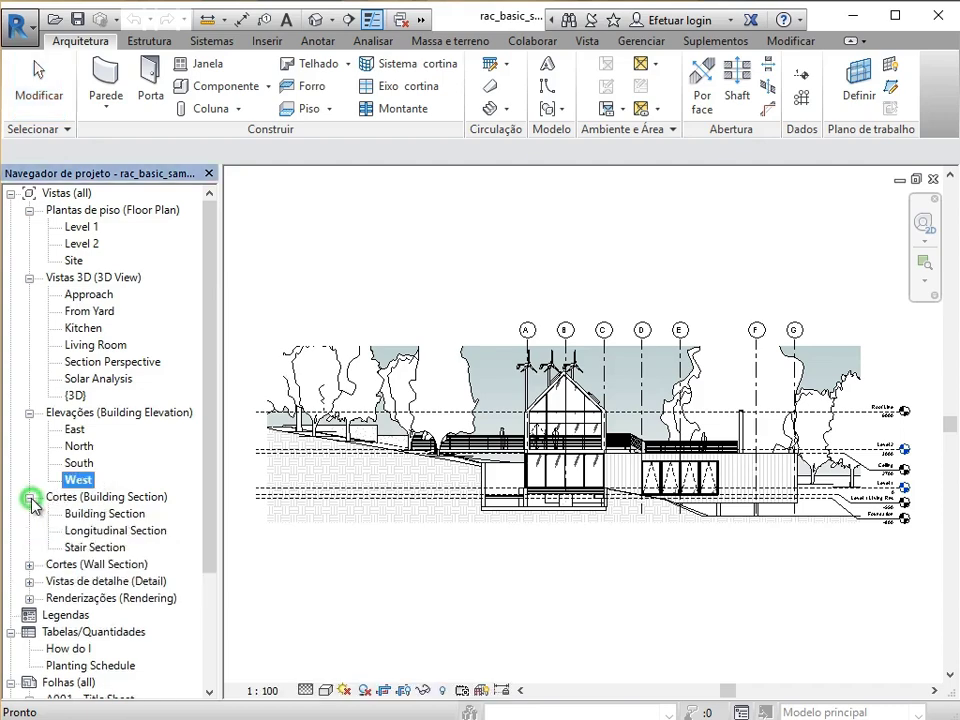
double_click(108, 516)
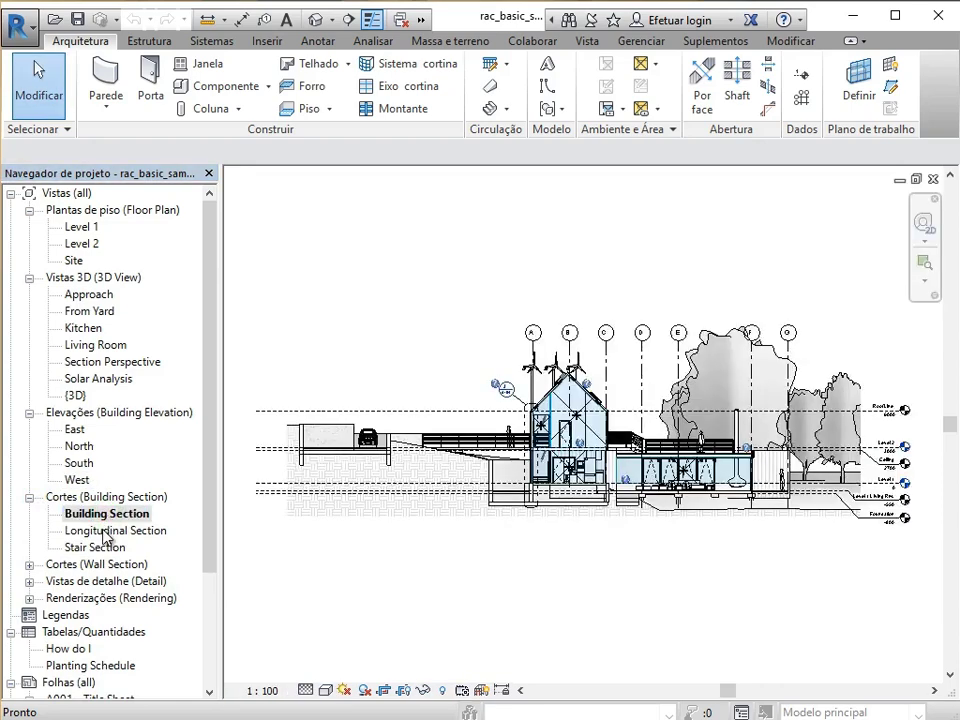
click(104, 531)
double_click(104, 531)
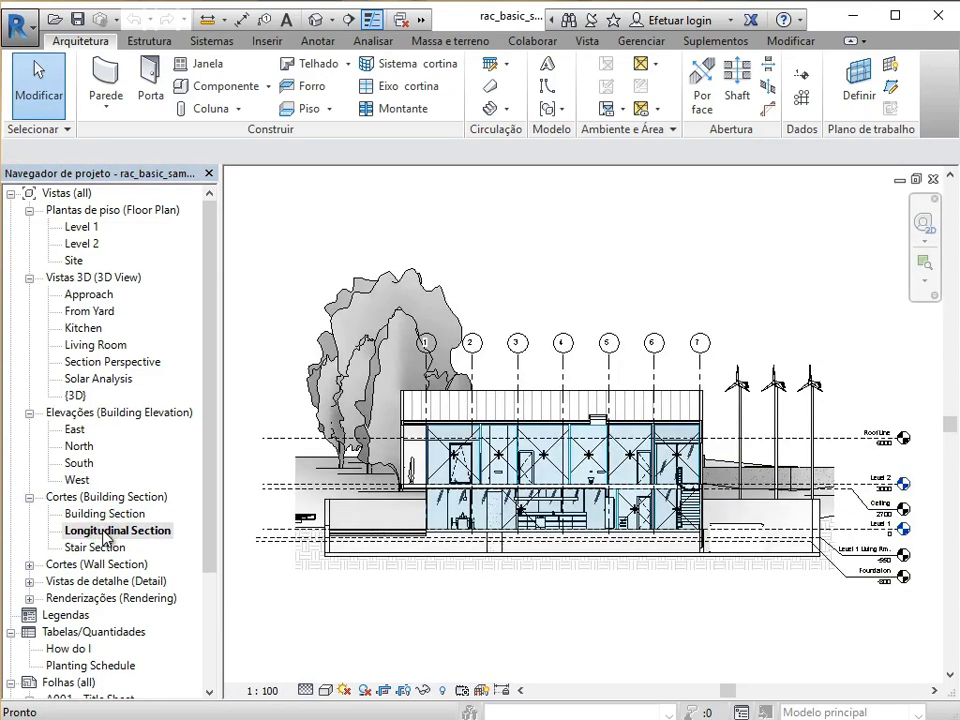
double_click(98, 548)
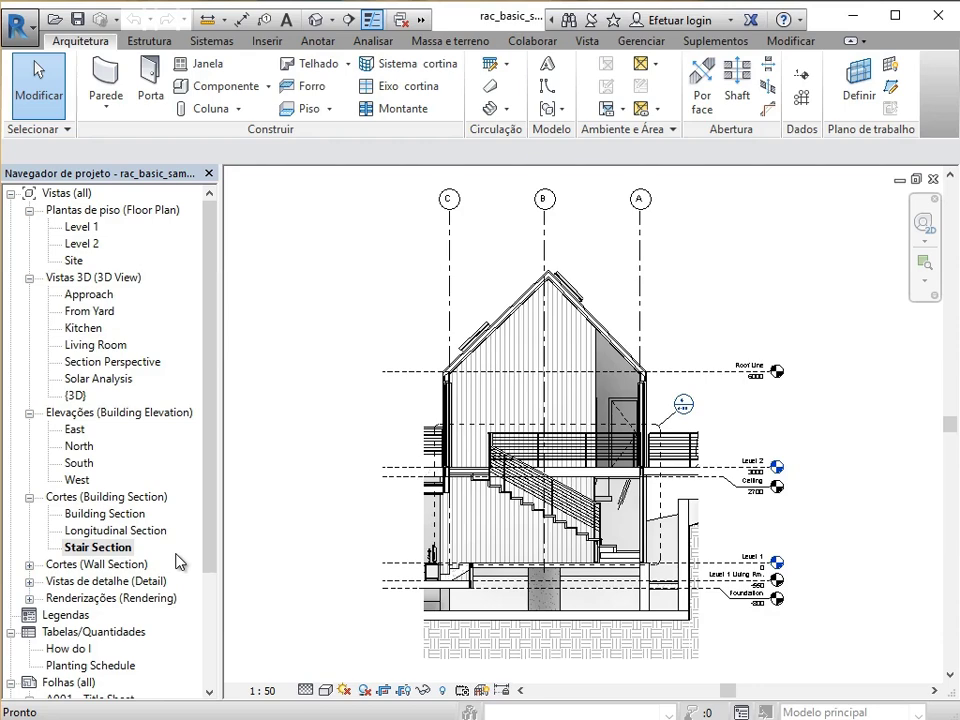
Open the Main Stair, Floor Wall, Foundation and Wall Roof Connection details, then expand Renderings.
click(29, 582)
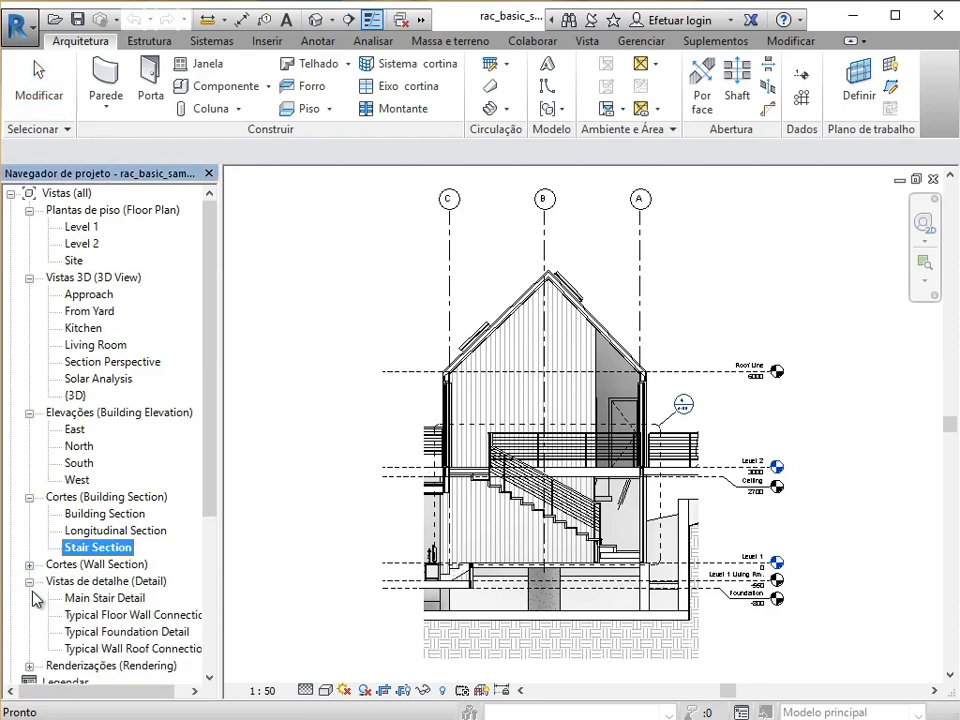
double_click(100, 598)
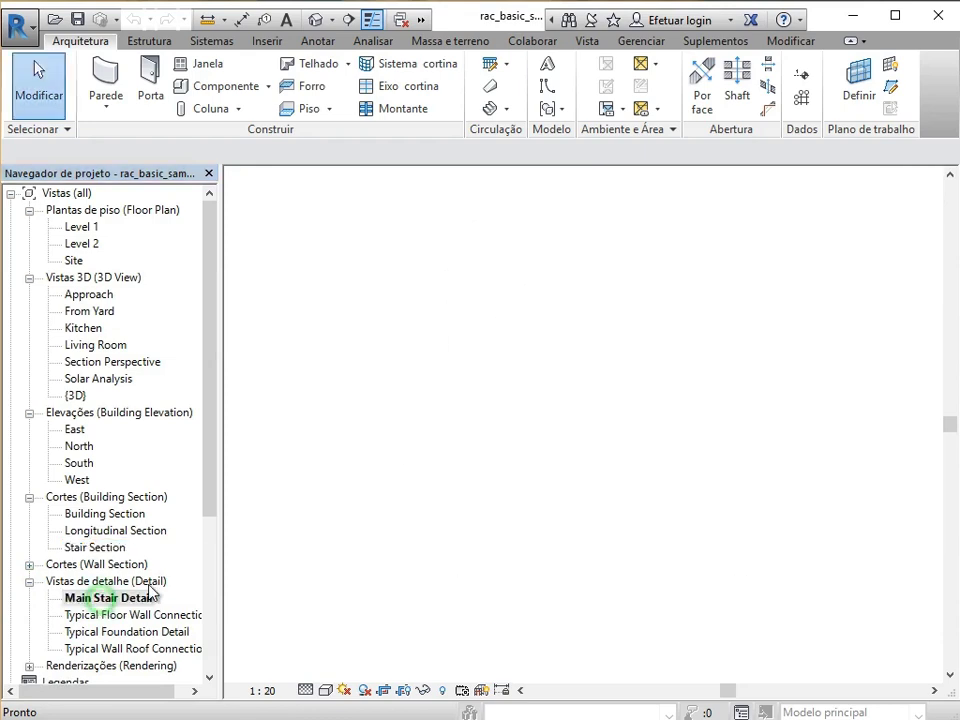
drag(209, 478, 200, 562)
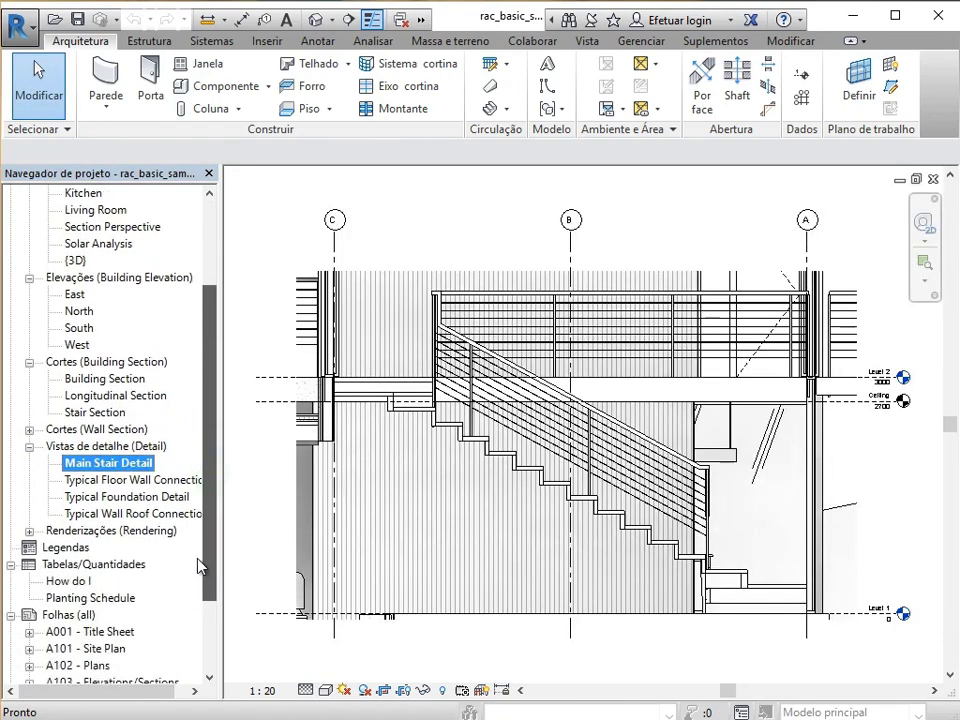
double_click(110, 480)
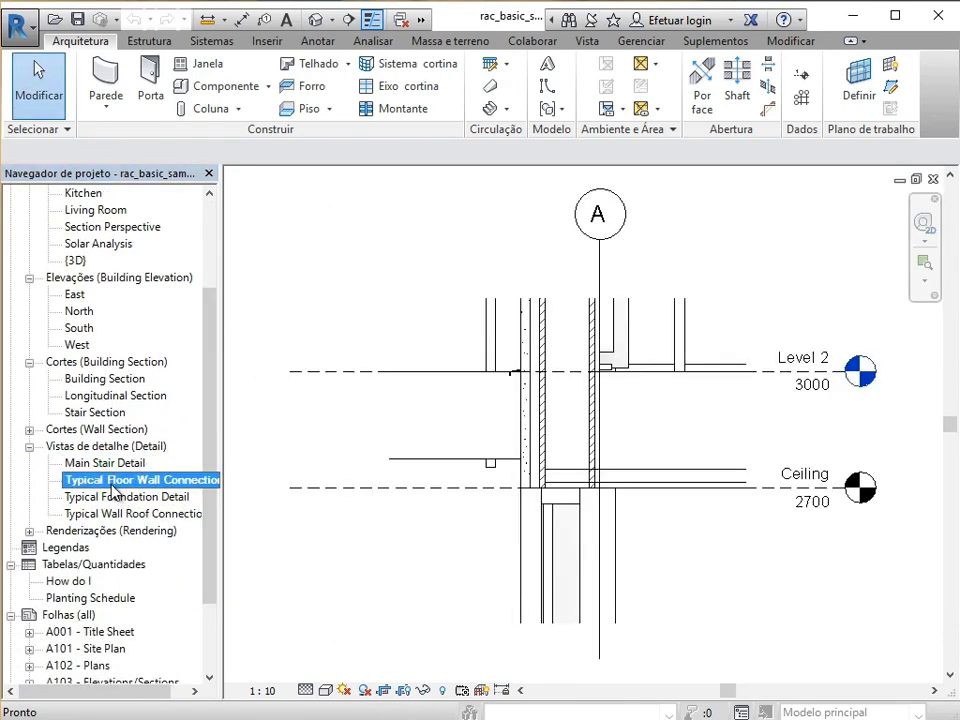
click(112, 497)
double_click(113, 497)
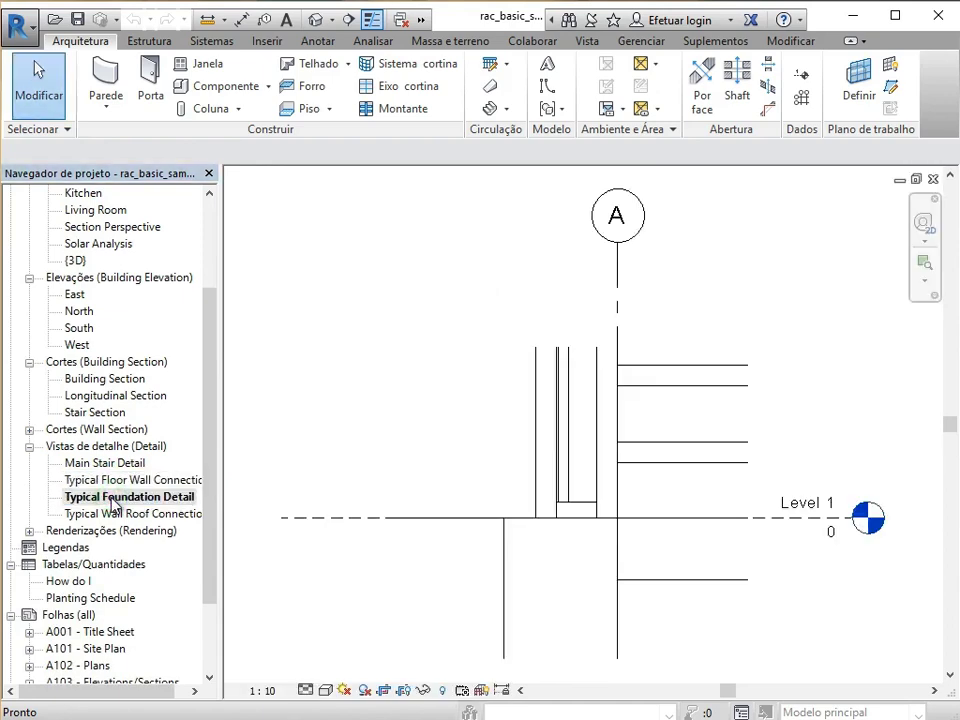
double_click(104, 513)
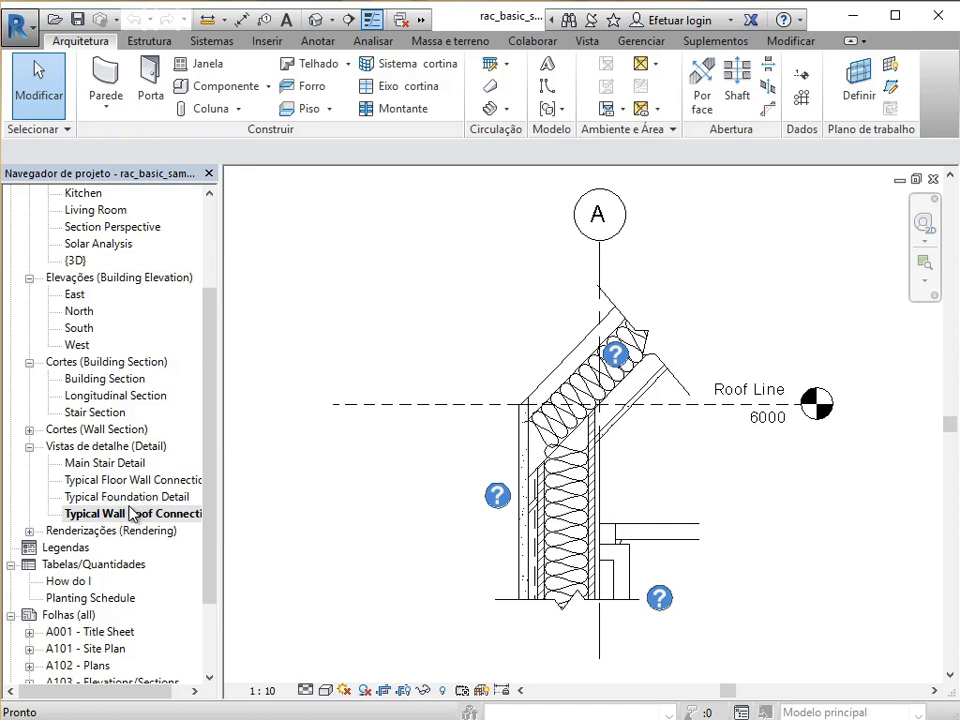
click(31, 529)
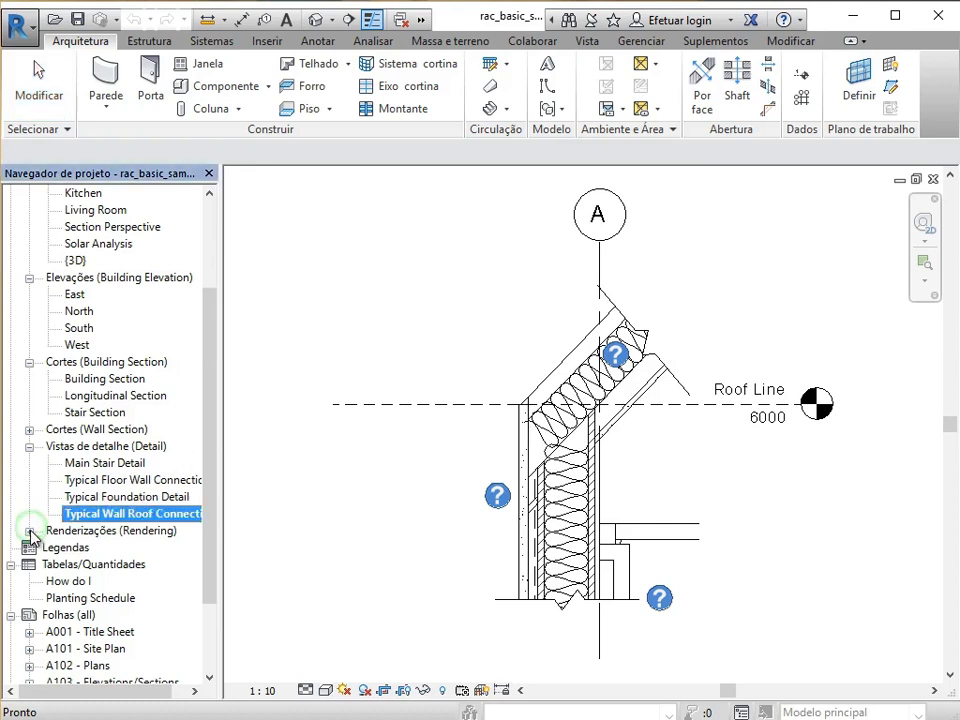
click(31, 529)
Open the Approach, From Yard, Kitchen, Living Room and Section Perspective renderings in turn.
double_click(83, 551)
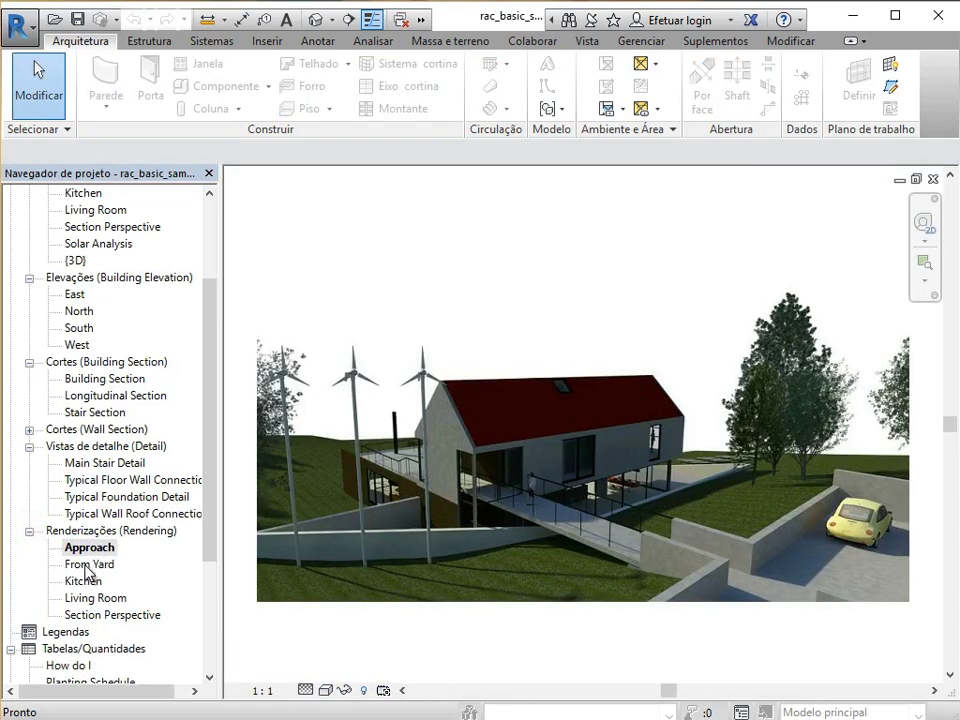
double_click(87, 566)
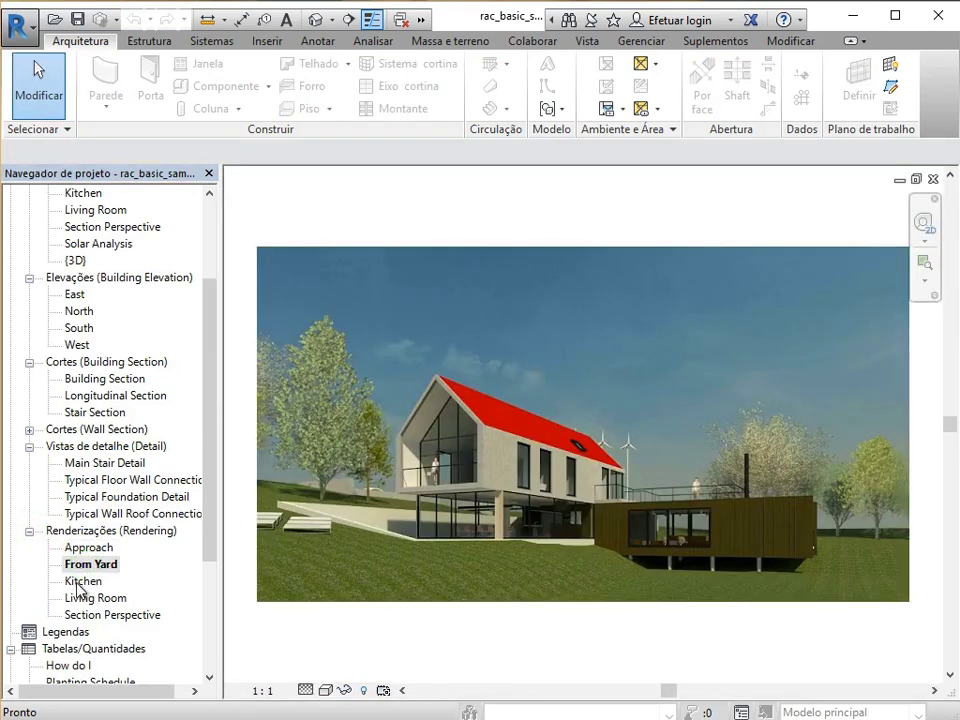
double_click(83, 581)
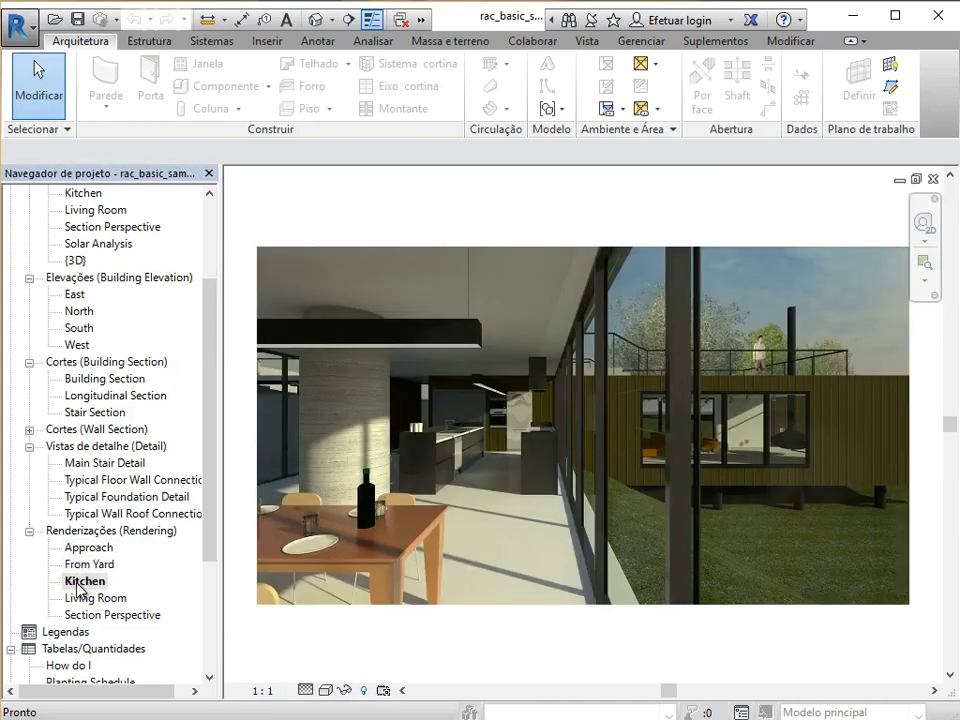
double_click(78, 598)
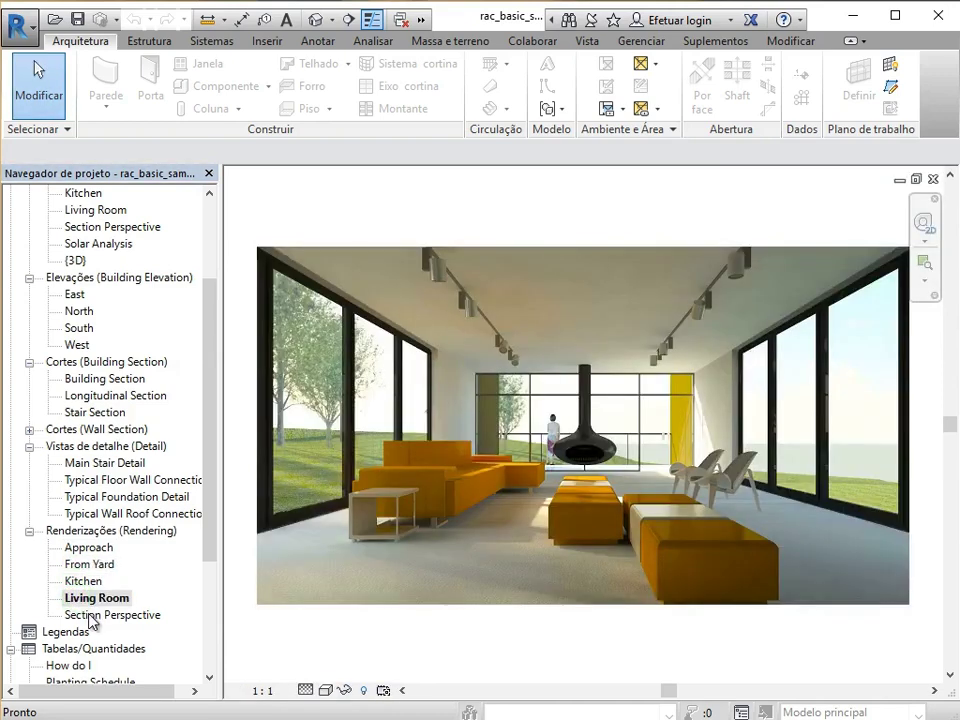
double_click(86, 615)
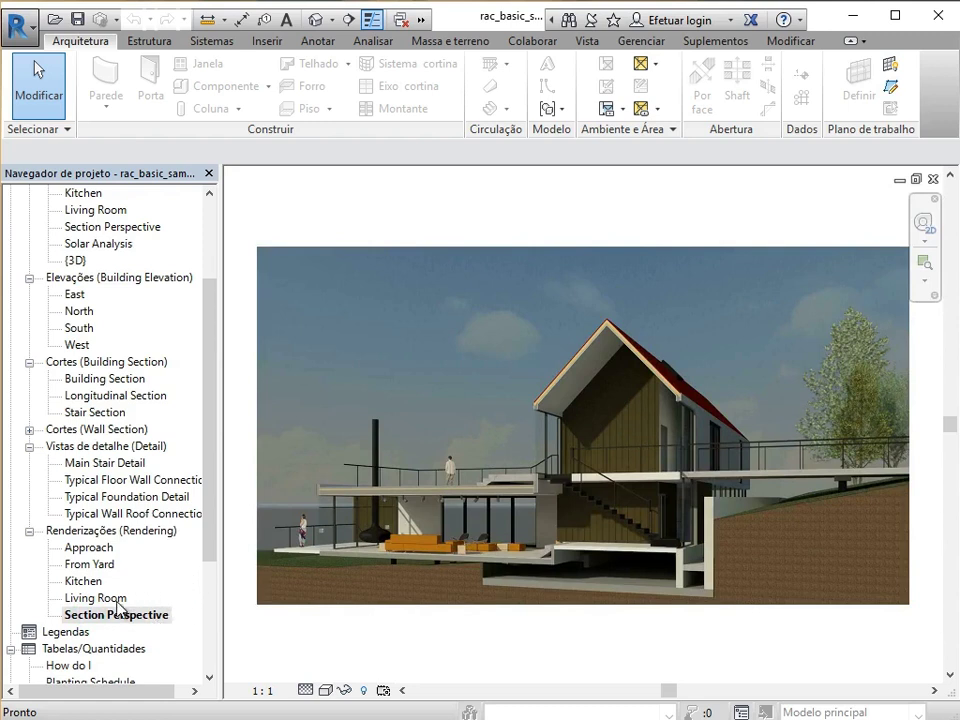
drag(208, 515, 192, 578)
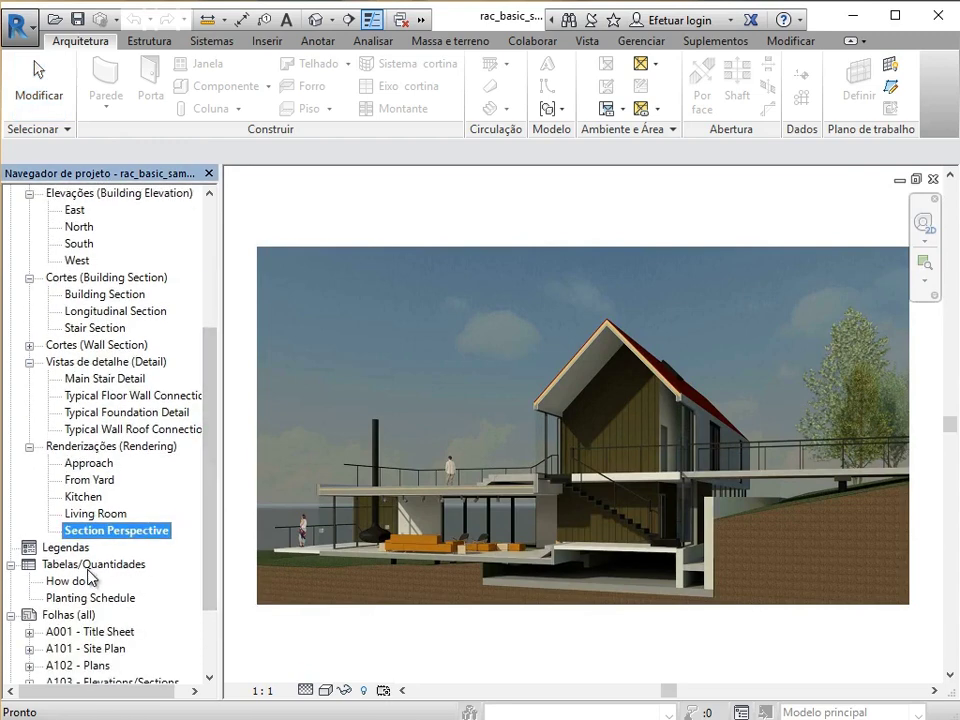
Open the How do I schedule, then the Planting Schedule with tree types T1–T7.
click(65, 581)
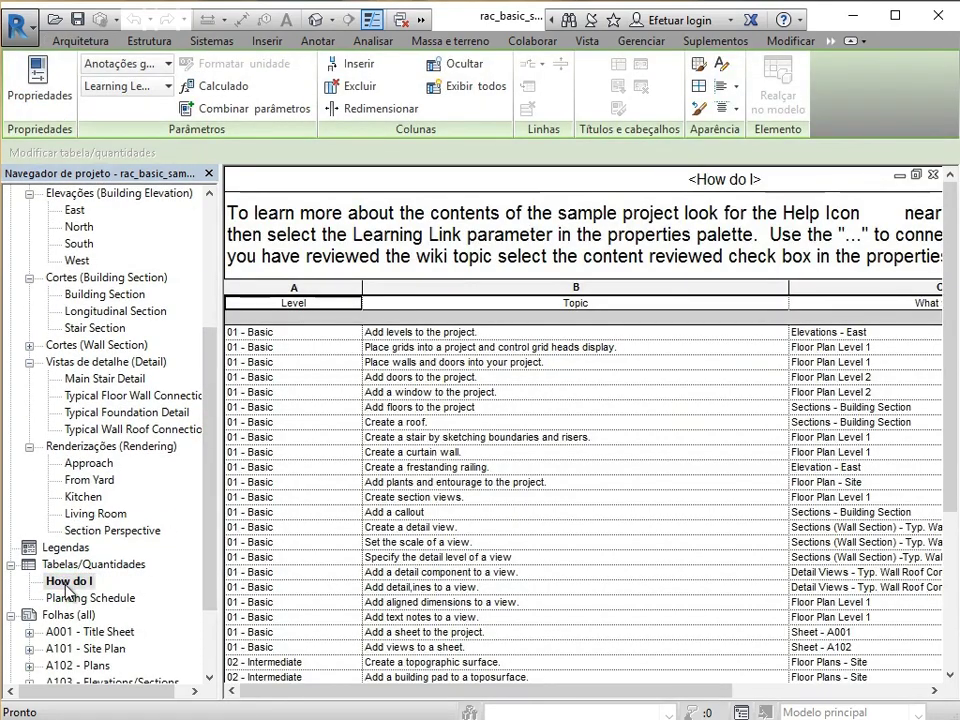
double_click(86, 598)
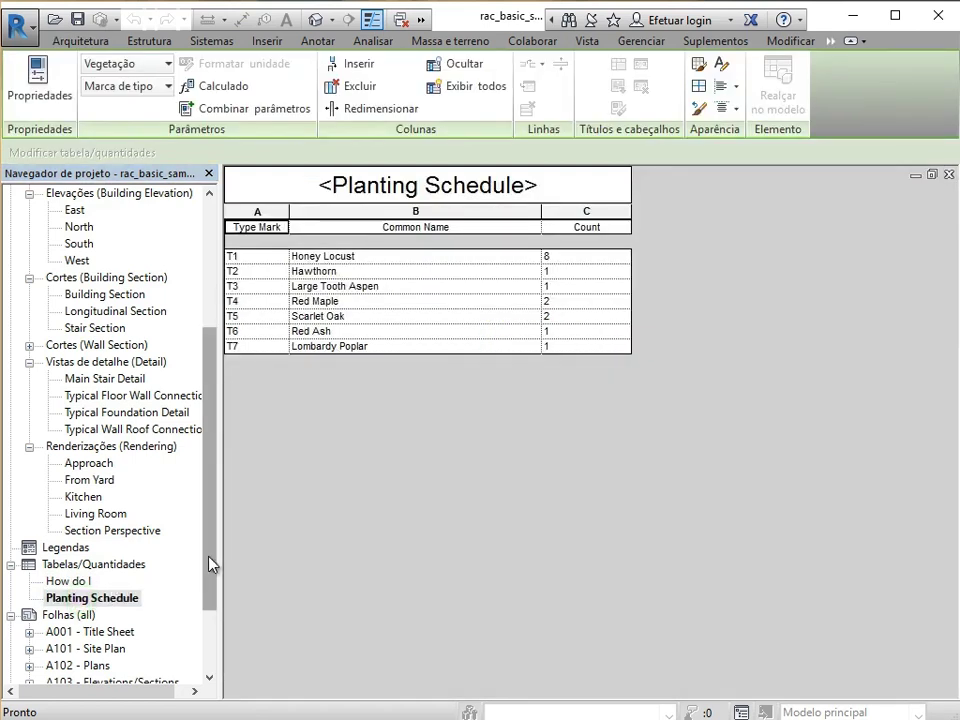
drag(208, 562, 195, 645)
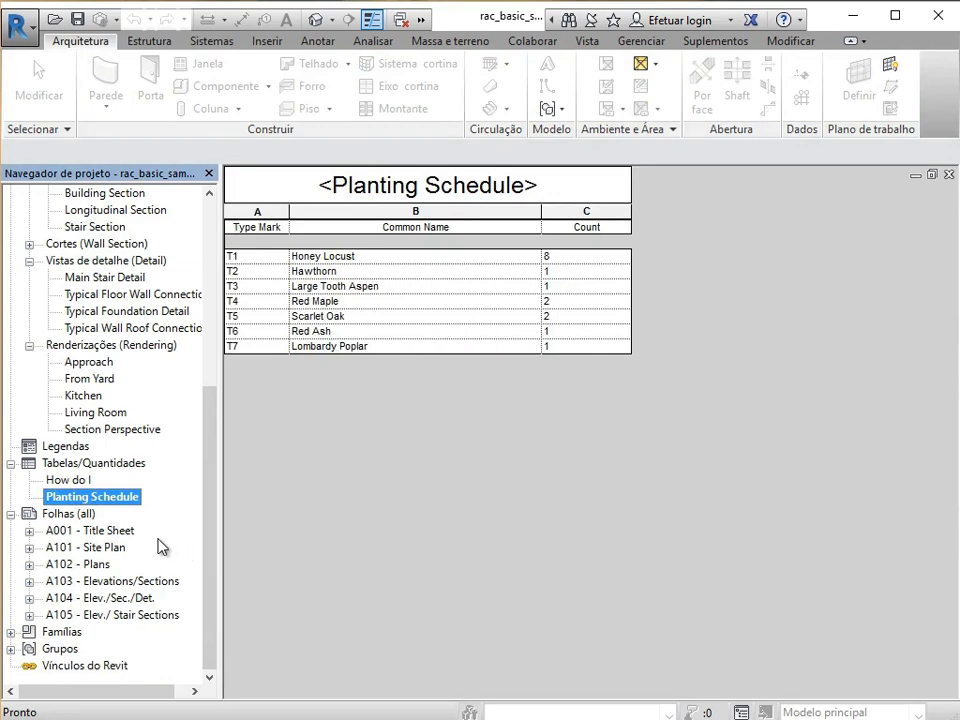
Open sheets A001, A101, A102, A103, A104 and A105 one after another.
click(108, 531)
double_click(108, 531)
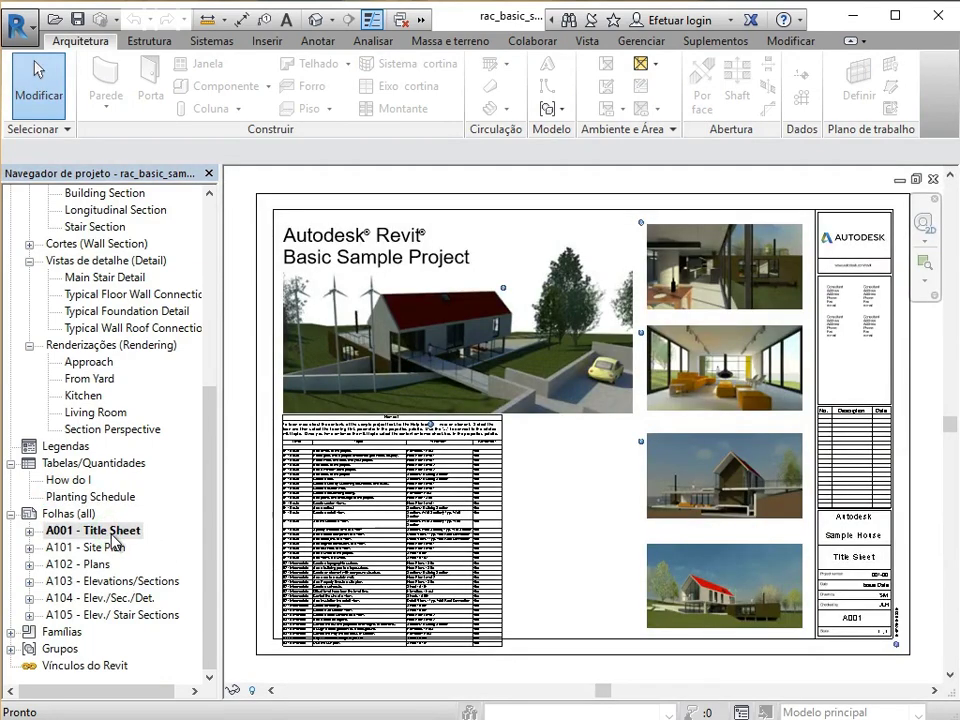
double_click(105, 549)
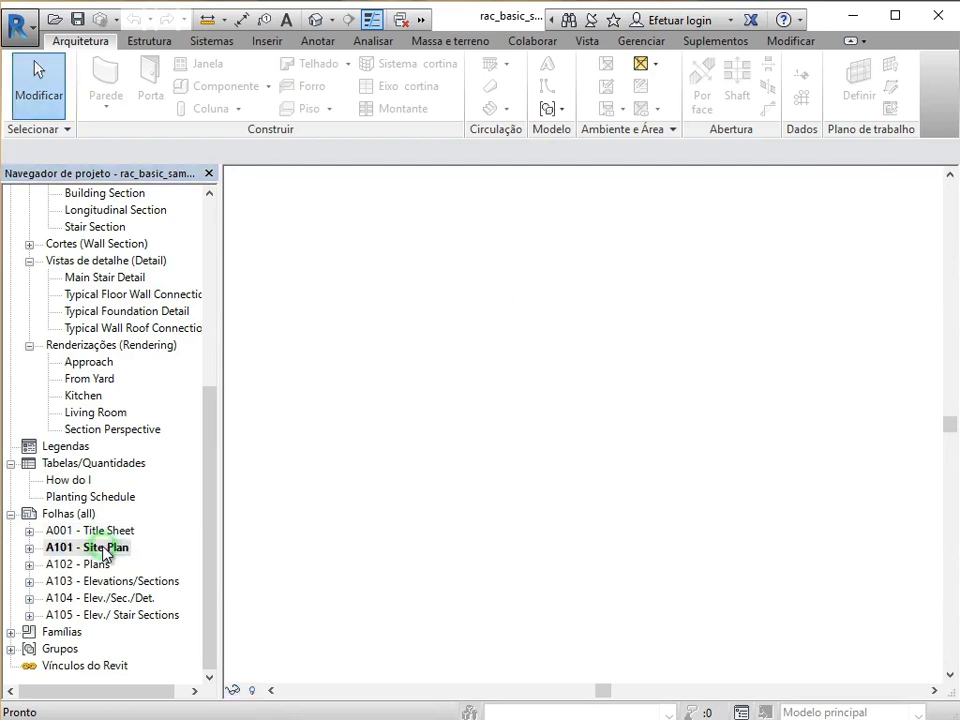
double_click(96, 566)
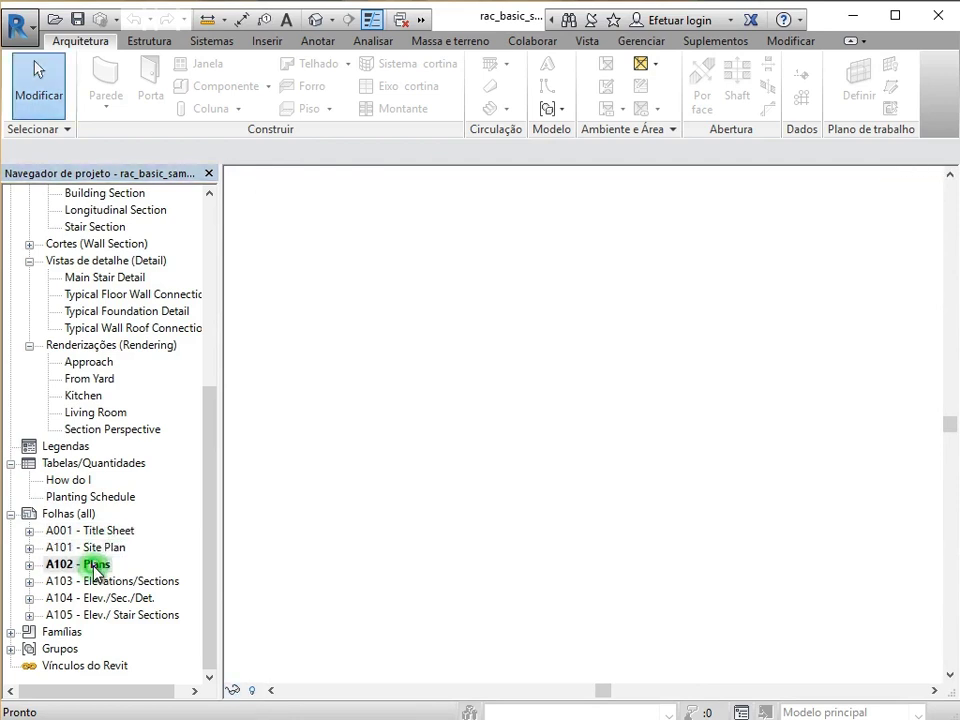
double_click(100, 581)
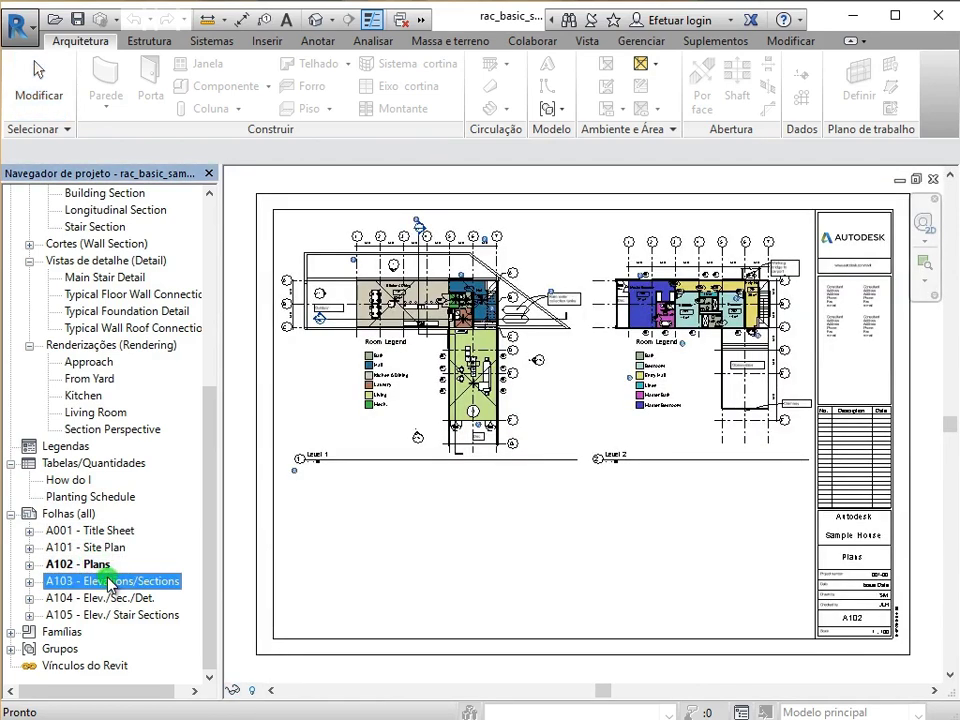
double_click(110, 598)
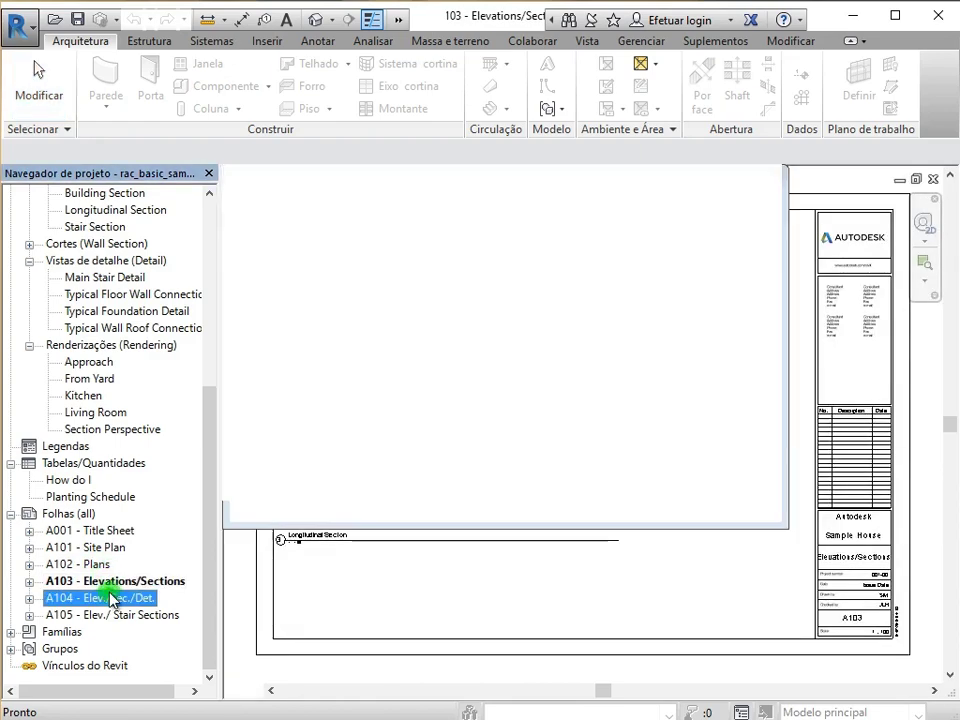
double_click(112, 615)
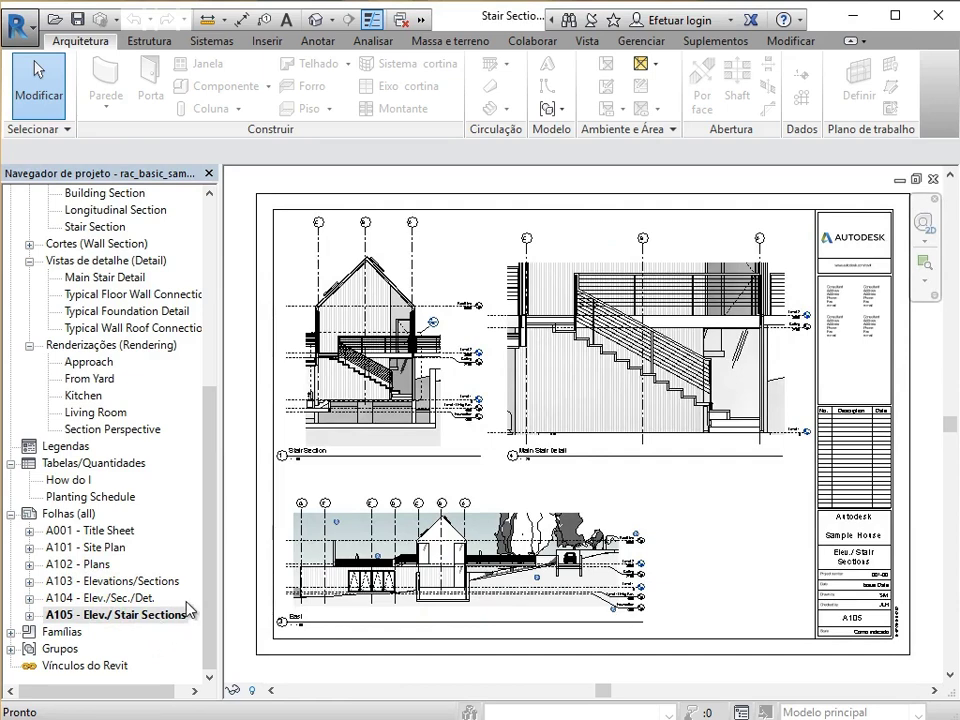
drag(208, 591, 229, 418)
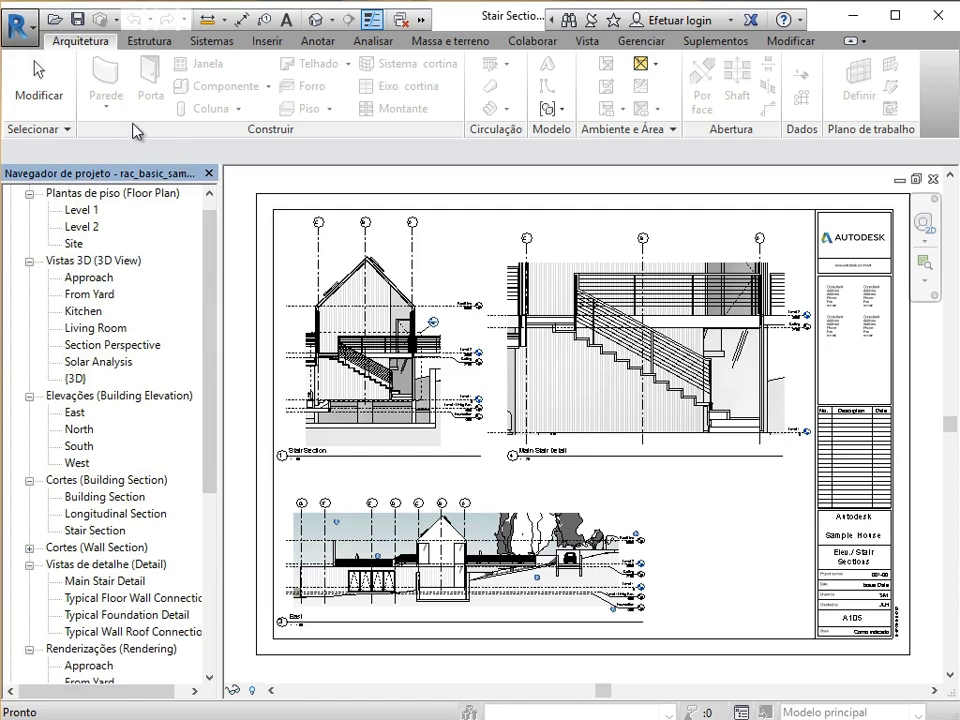
View the Structure and Systems tabs, then collapse the plan, 3D, elevation, section, detail and rendering groups.
click(142, 41)
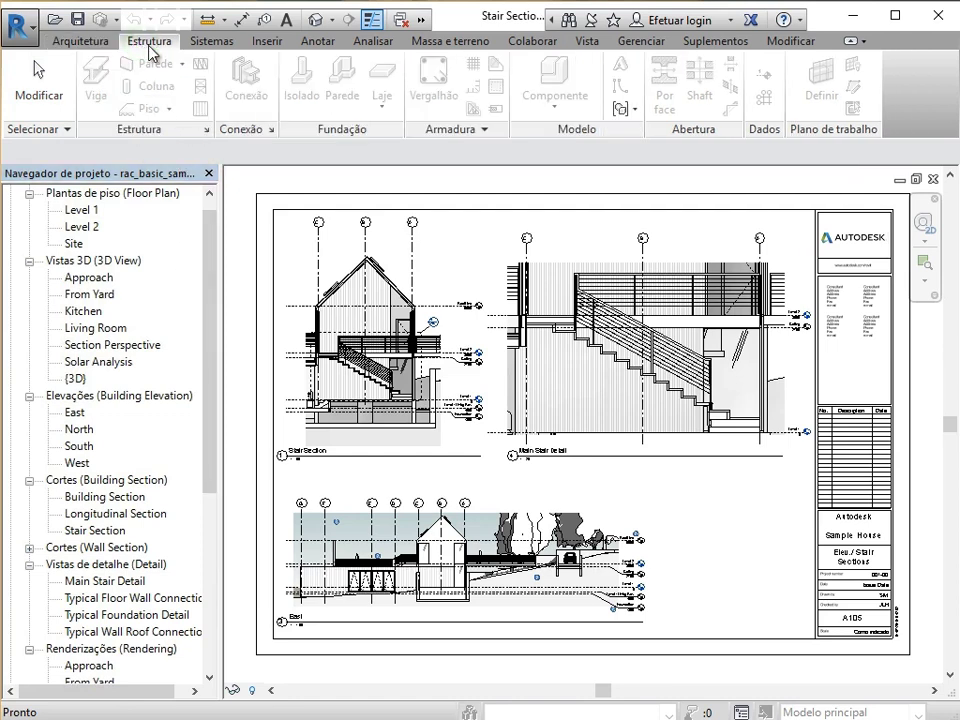
click(208, 42)
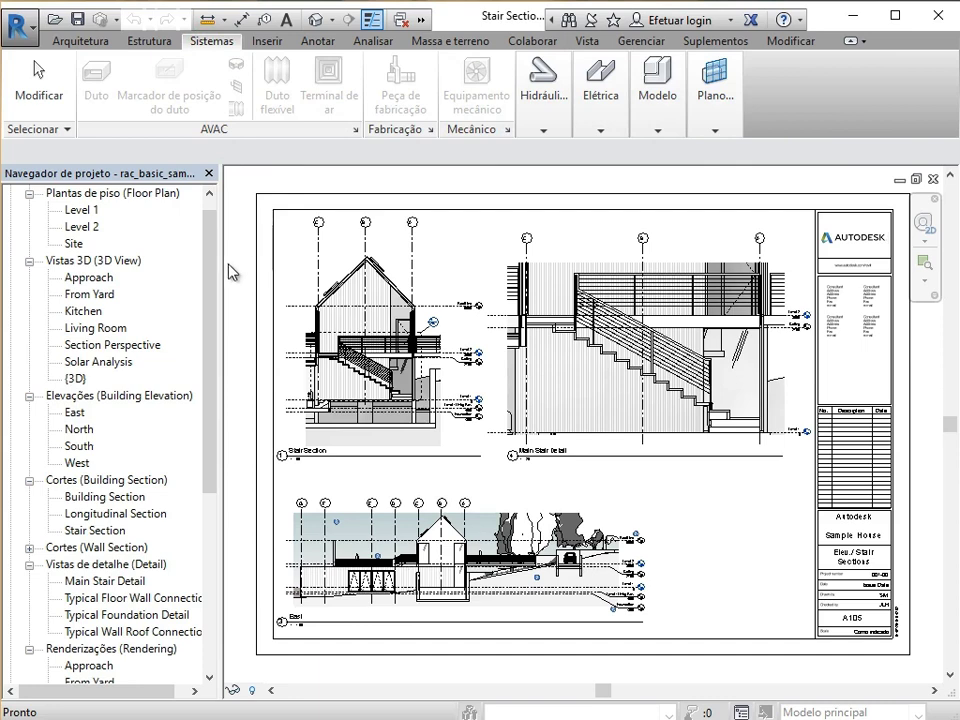
drag(208, 285, 213, 265)
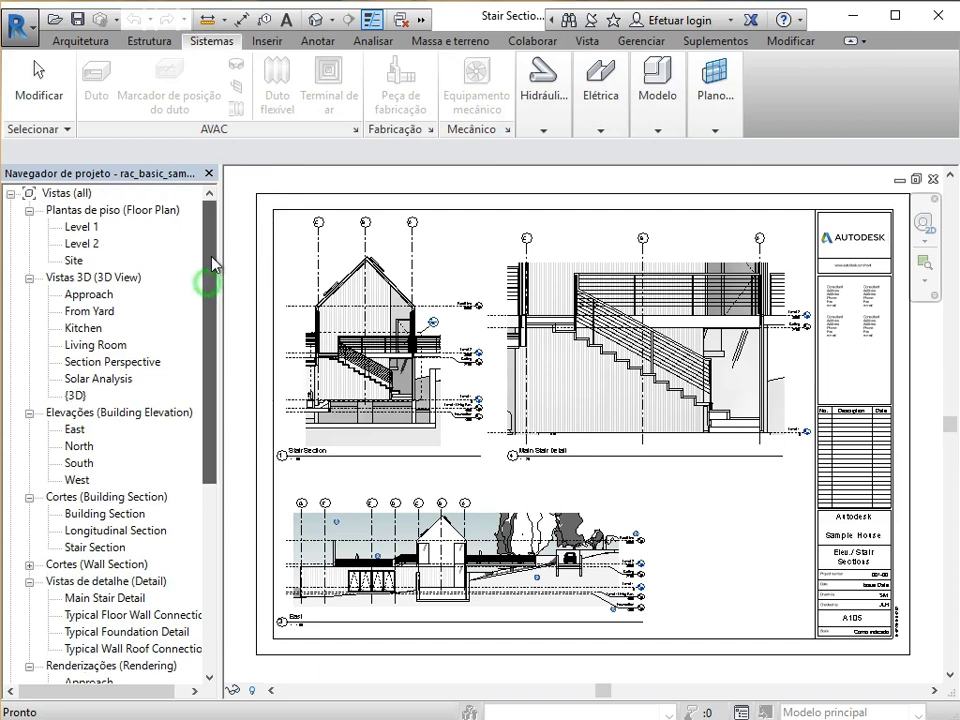
click(29, 210)
click(29, 227)
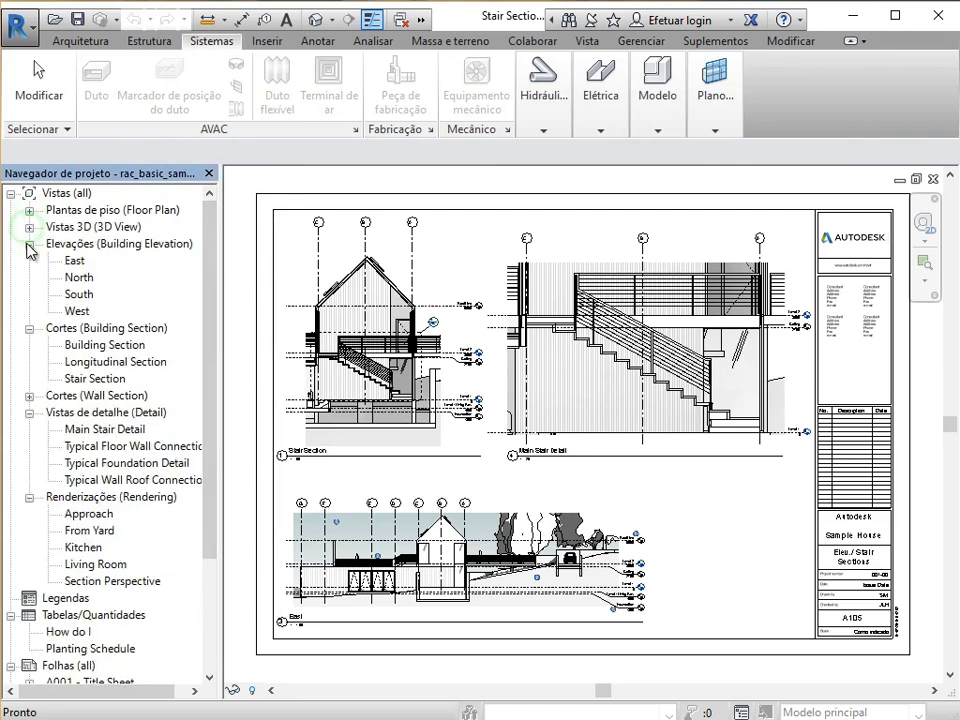
click(29, 244)
click(29, 261)
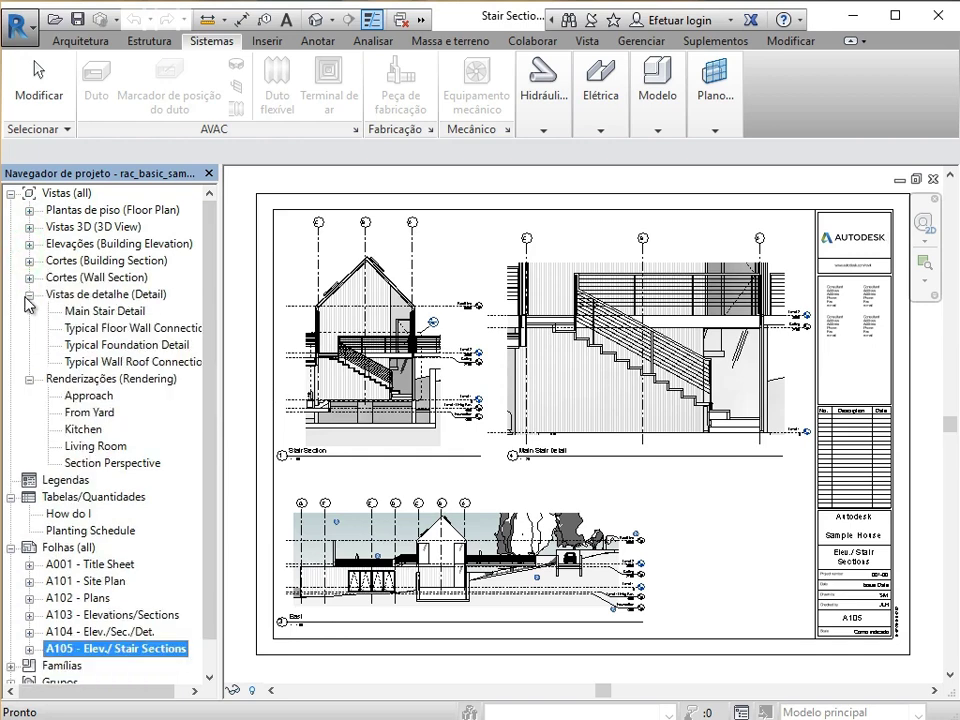
click(29, 294)
click(29, 311)
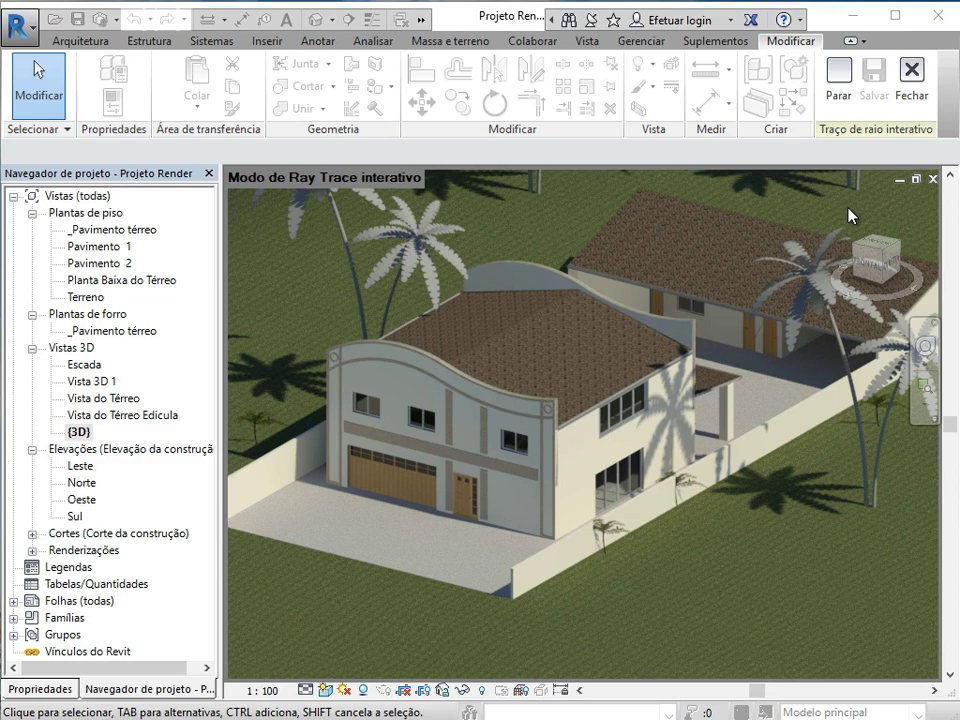
Close the Interactive Ray Trace preview and browse the Architecture, Structure, Systems and Insert tabs.
click(912, 80)
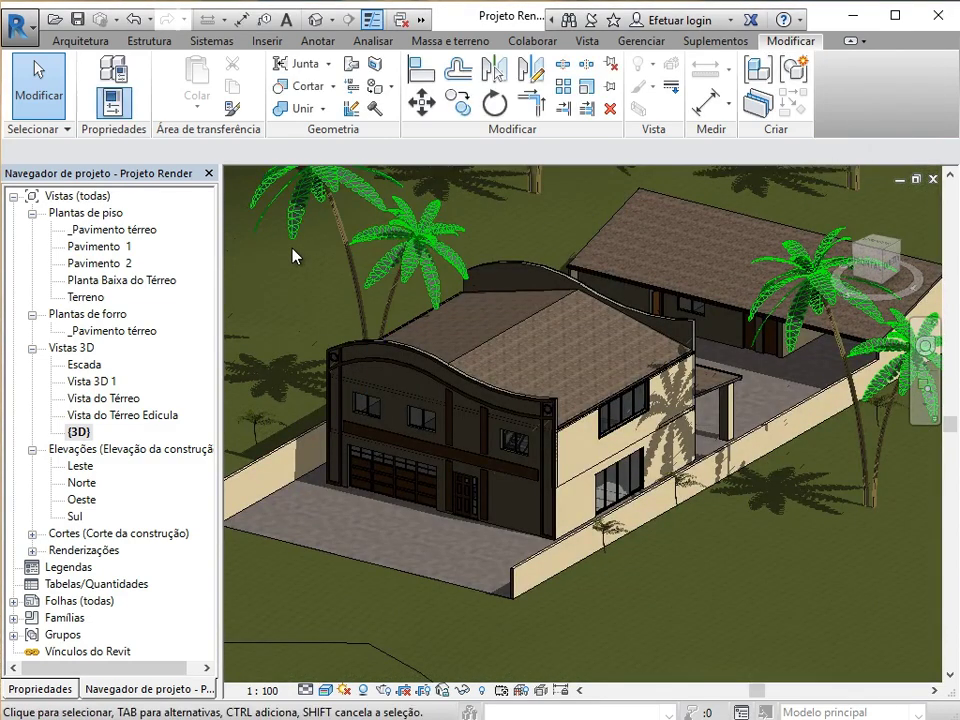
click(80, 41)
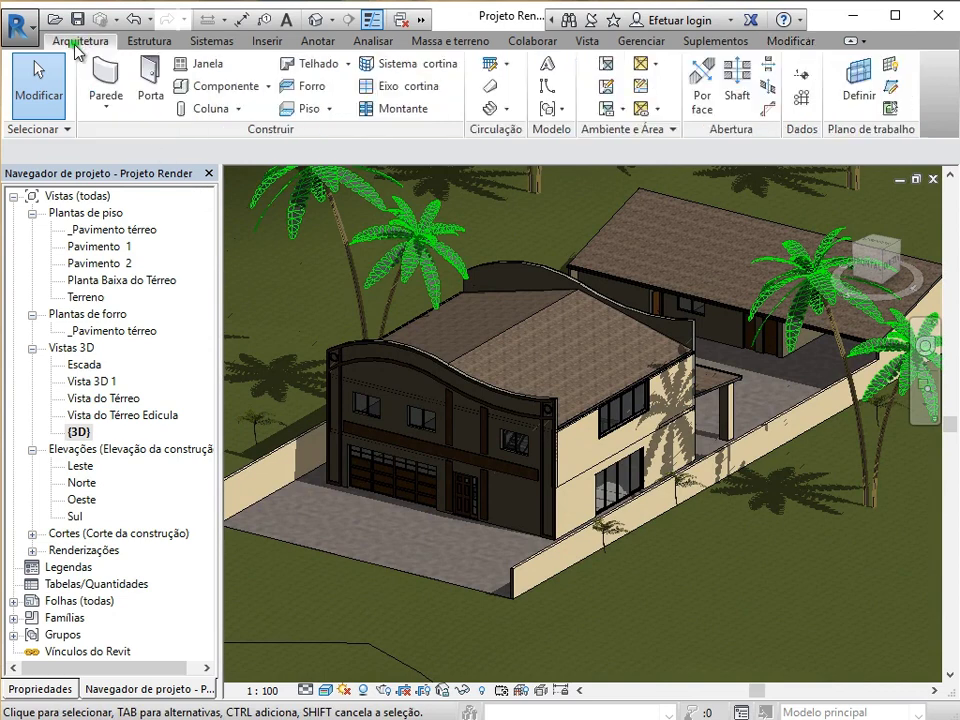
click(138, 41)
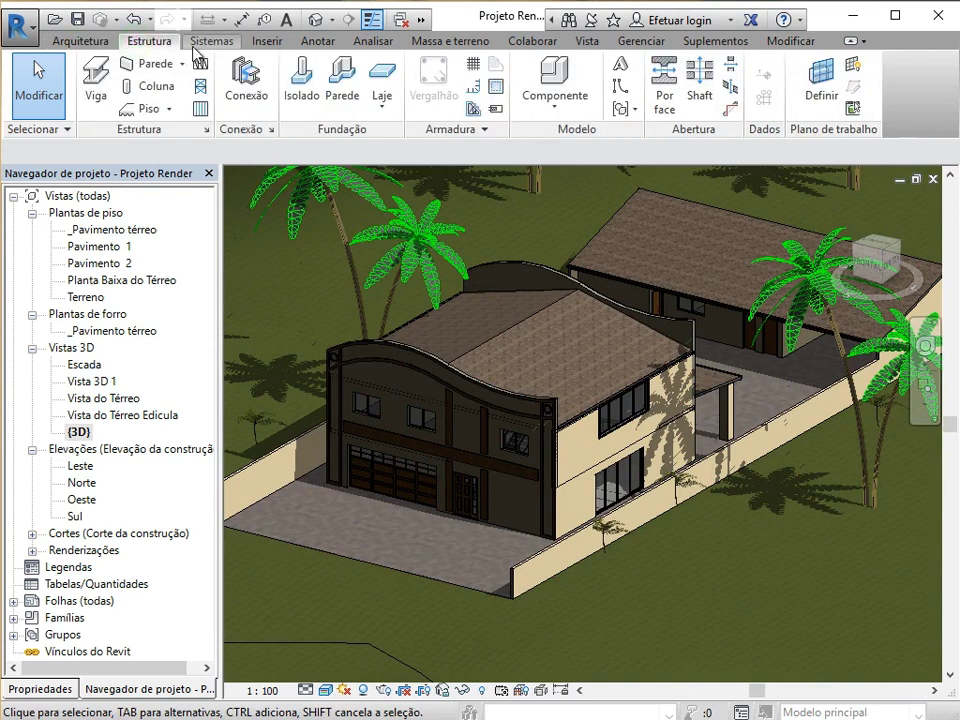
click(201, 41)
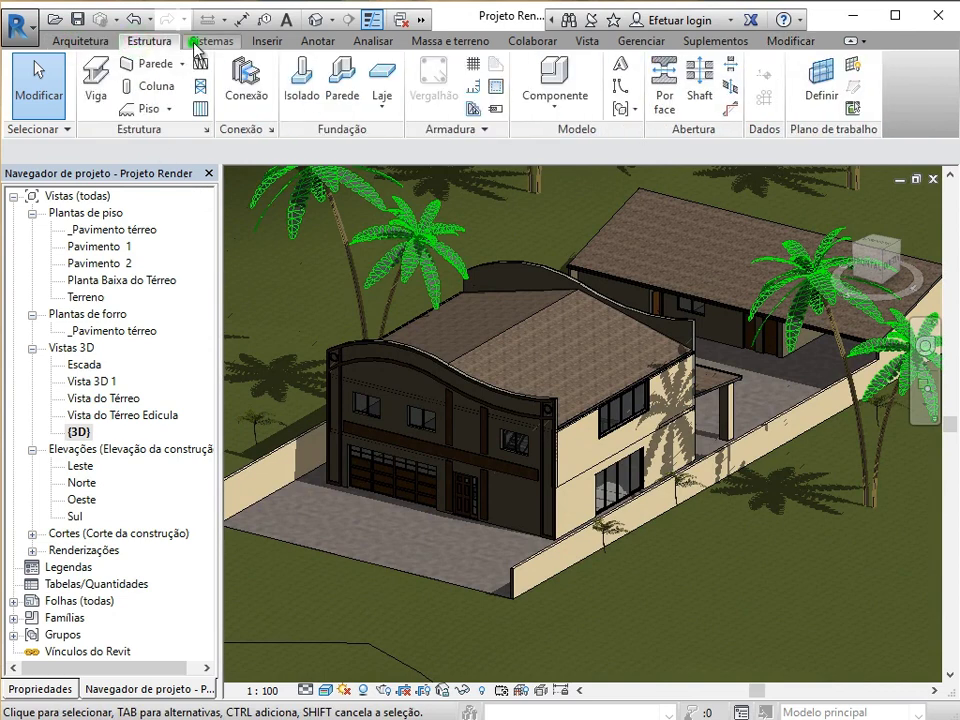
click(258, 43)
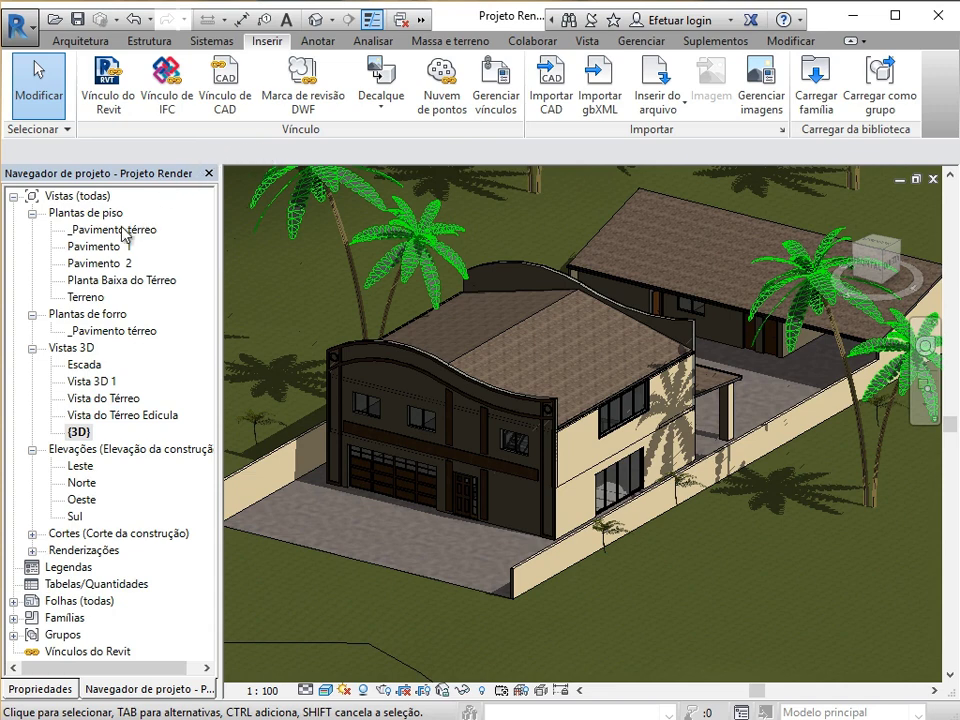
Open the Vista do Térreo 3D view and select the foundation slab, then the outer wall chain.
double_click(82, 399)
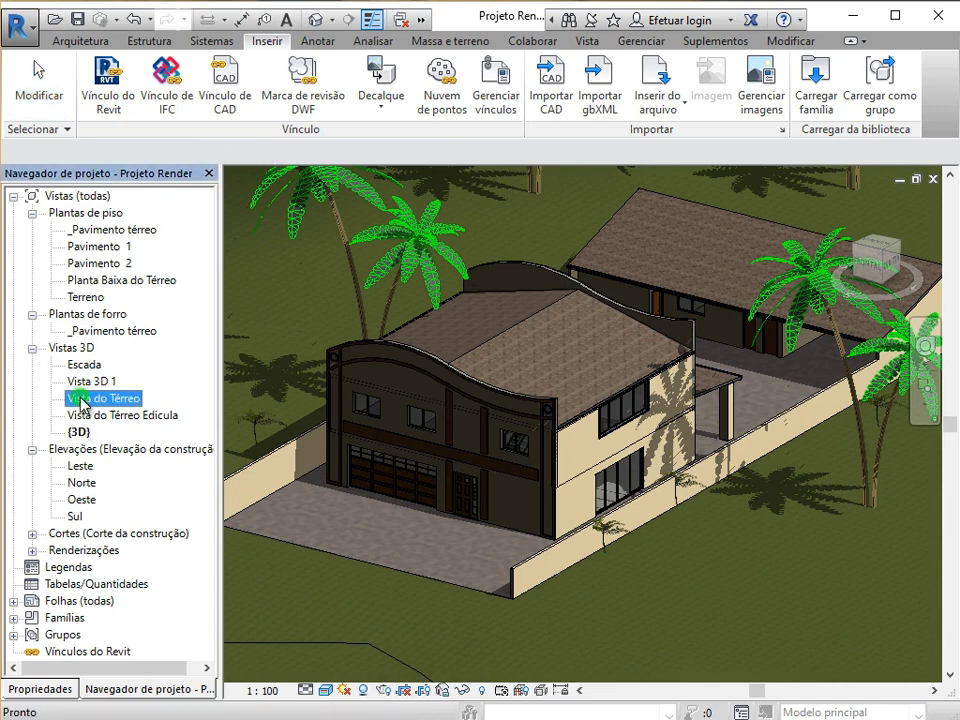
click(322, 524)
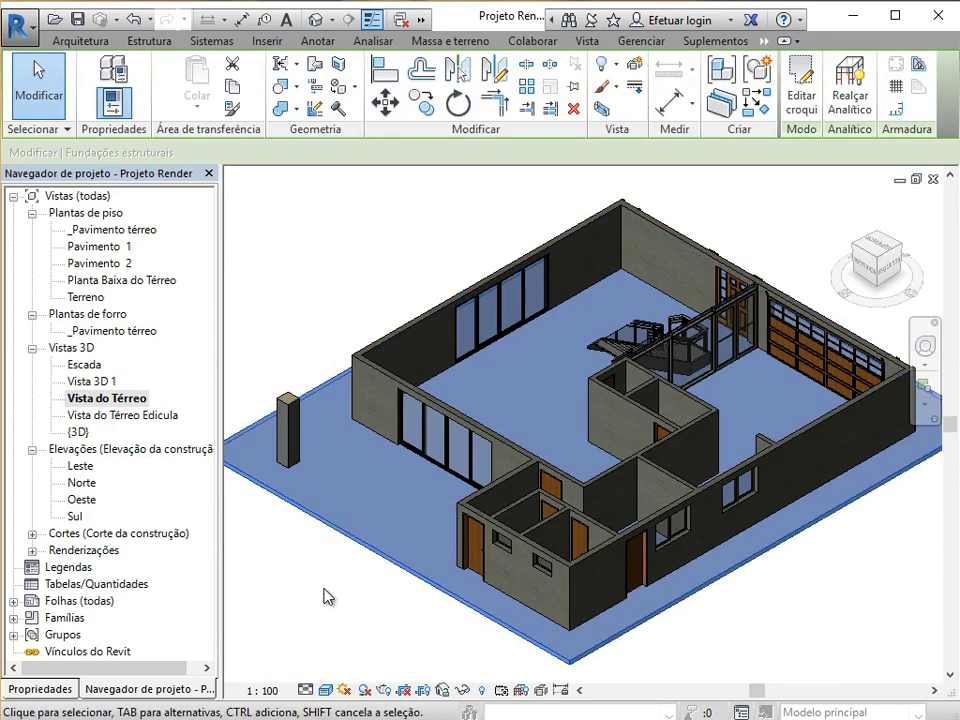
click(313, 290)
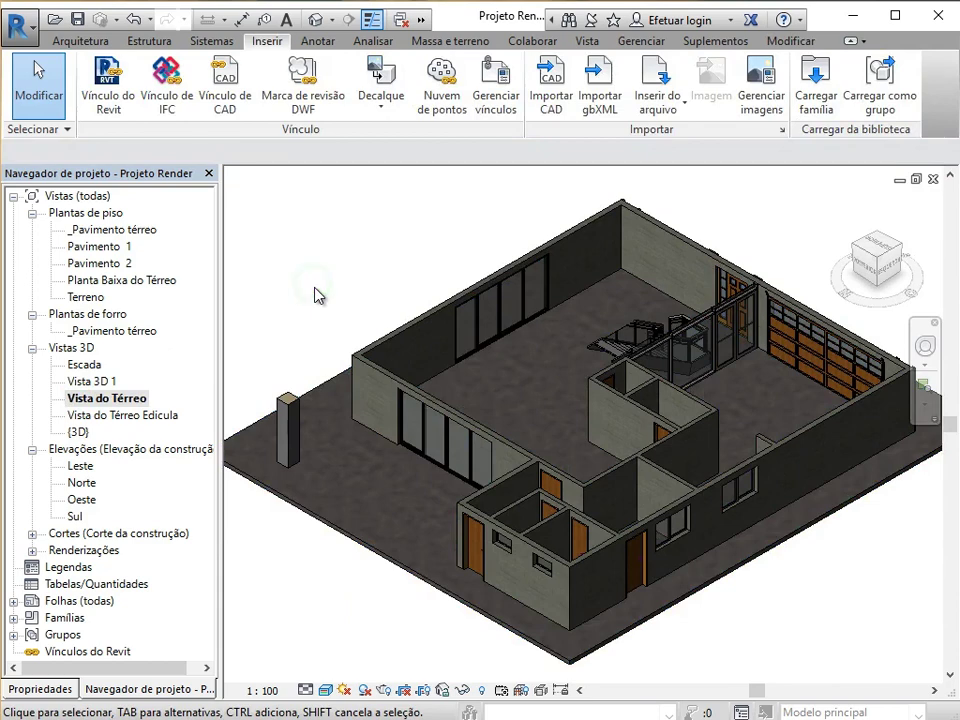
key(Tab)
click(404, 341)
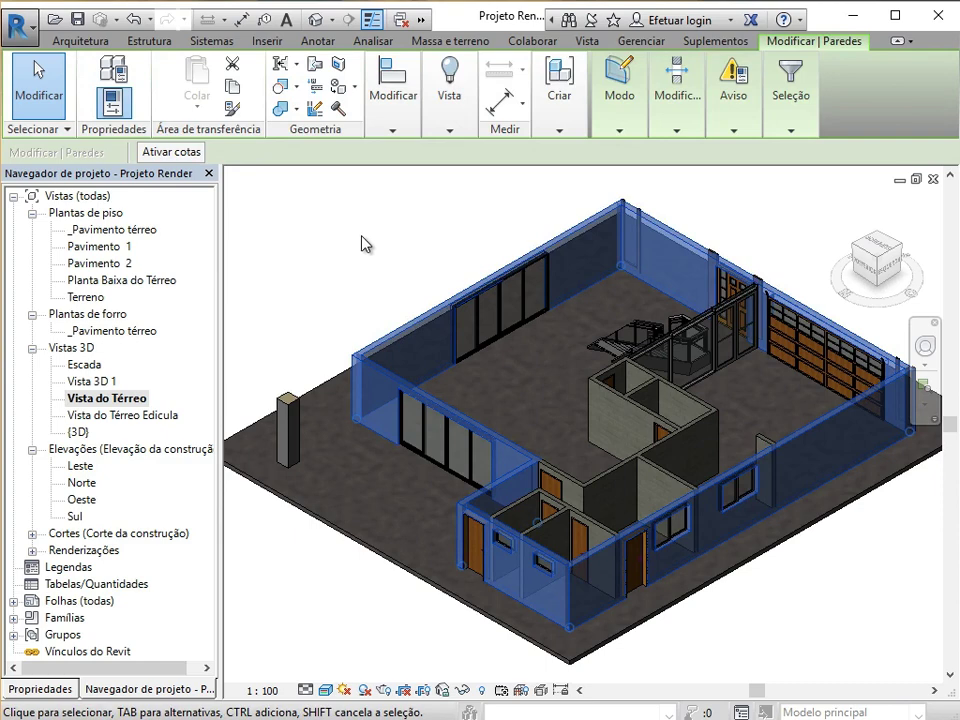
click(367, 243)
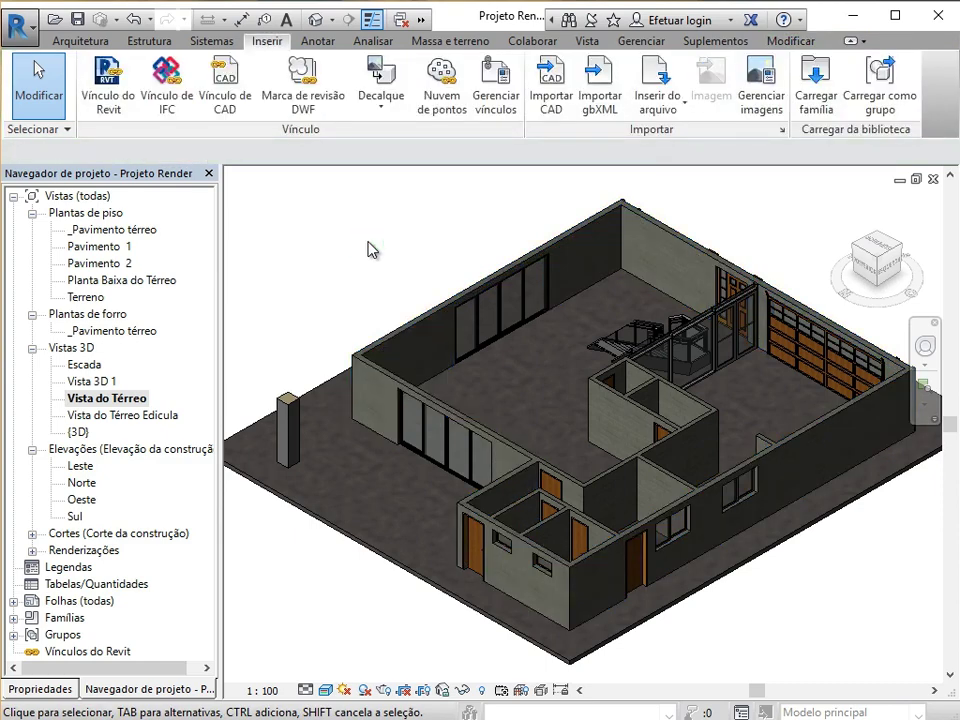
Zoom and pan across the ground floor to inspect the stair and glass doors.
scroll(729, 294, up, 2)
scroll(746, 358, up, 3)
scroll(703, 459, up, 3)
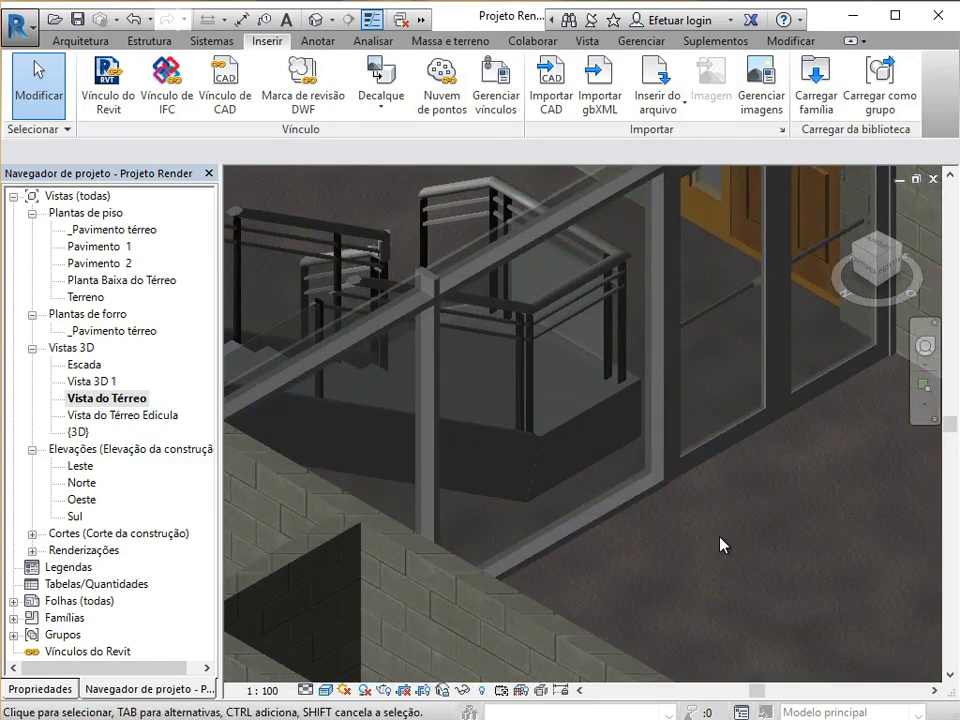
mouse_move(711, 540)
middle_down()
mouse_move(594, 656)
mouse_move(666, 482)
mouse_move(583, 553)
mouse_move(583, 540)
middle_up()
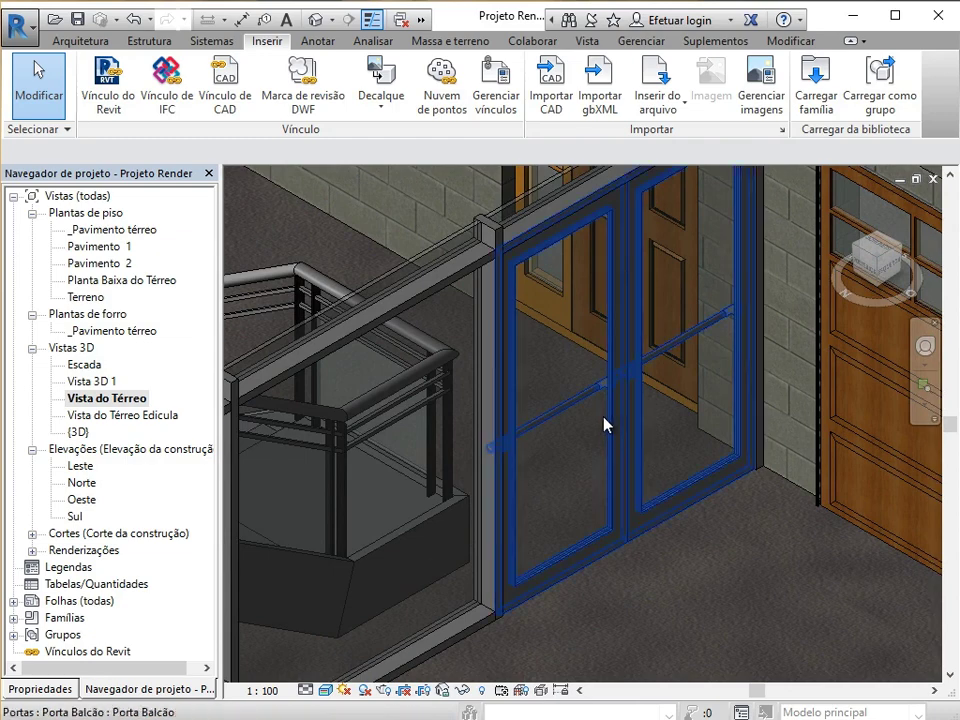
scroll(604, 425, down, 2)
scroll(585, 392, down, 3)
scroll(574, 390, down, 1)
scroll(570, 394, down, 1)
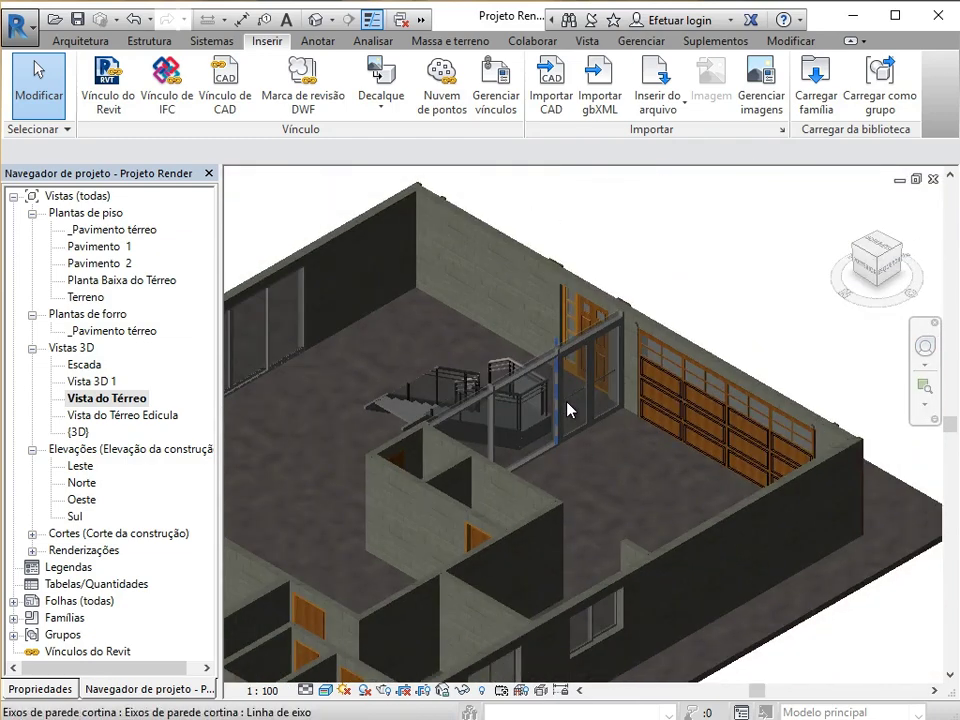
scroll(560, 415, down, 2)
middle_drag(540, 422, 664, 379)
scroll(675, 398, up, 2)
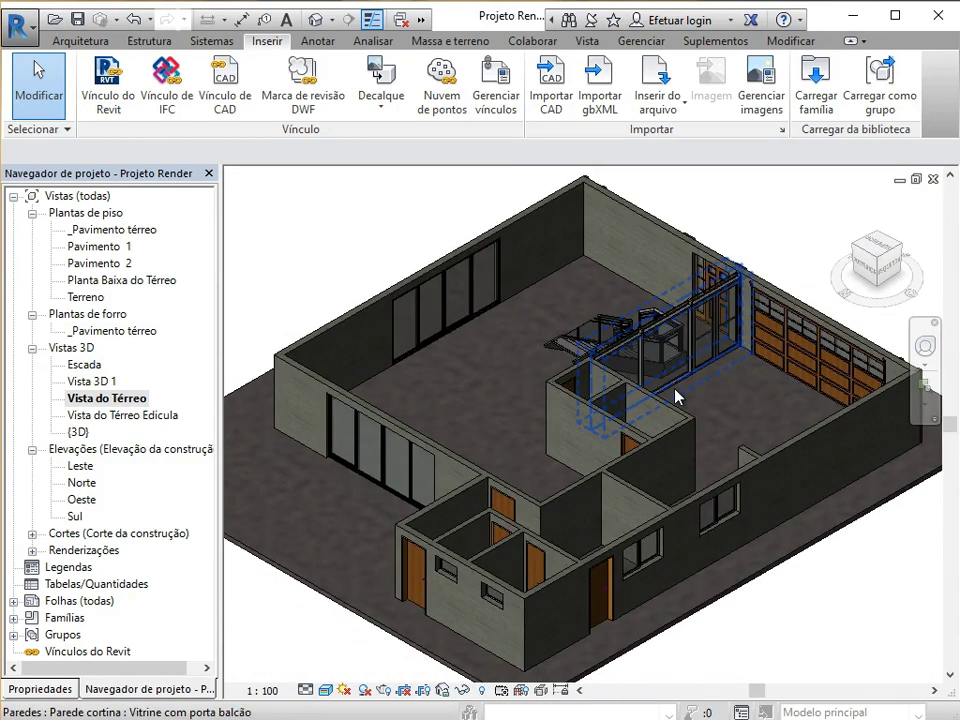
scroll(414, 242, down, 1)
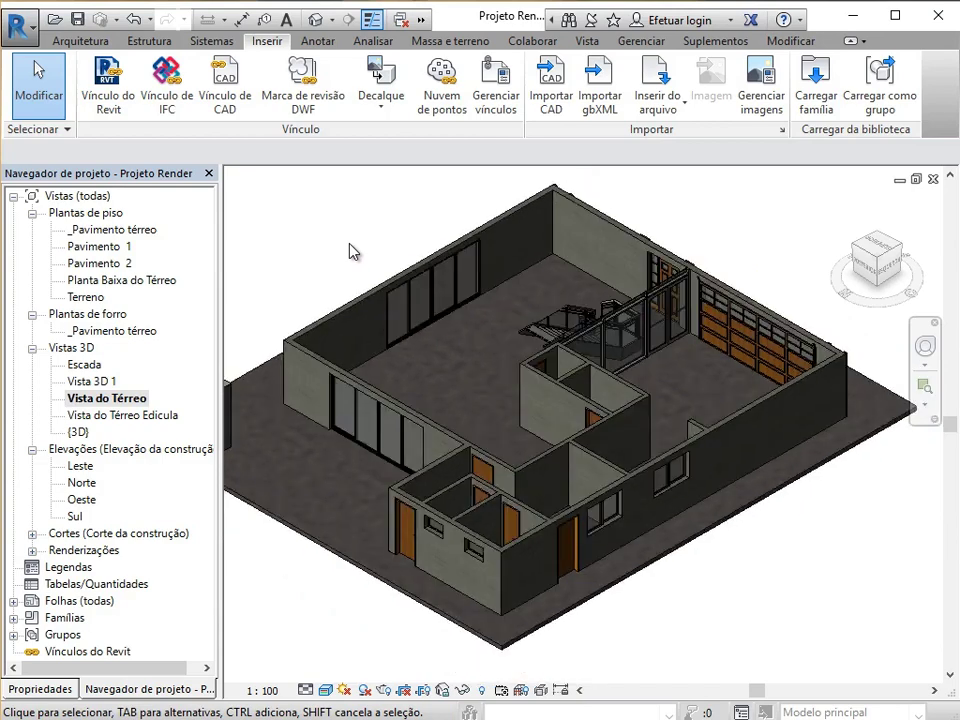
middle_drag(371, 261, 456, 279)
scroll(323, 226, up, 2)
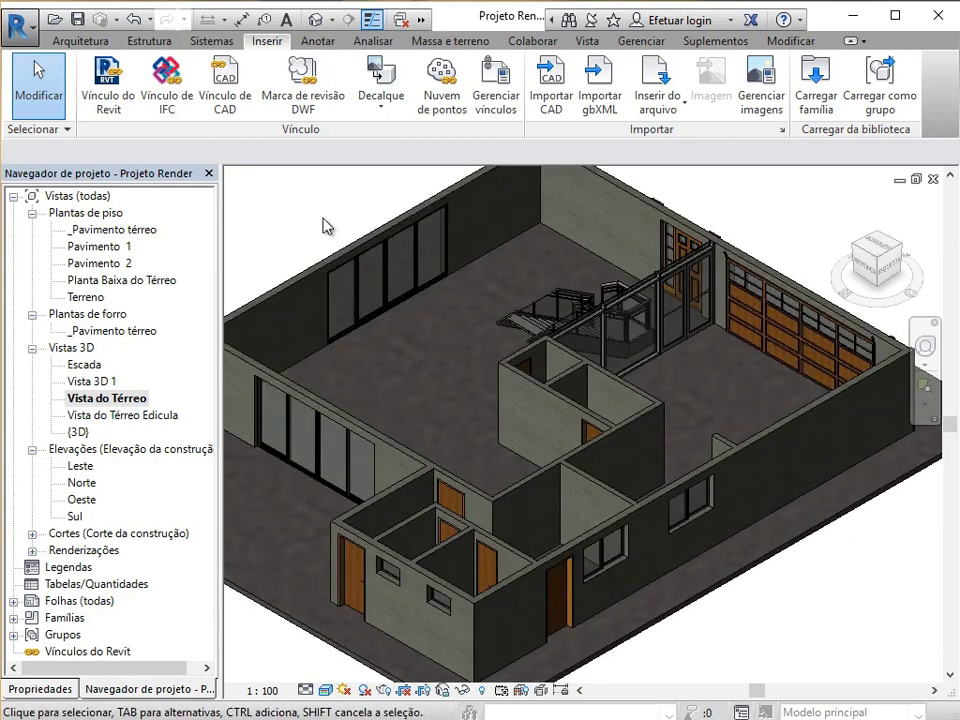
Cycle through the _Pavimento térreo ceiling plan, Vista do Térreo Edícula and {3D} views, then Escada.
double_click(113, 334)
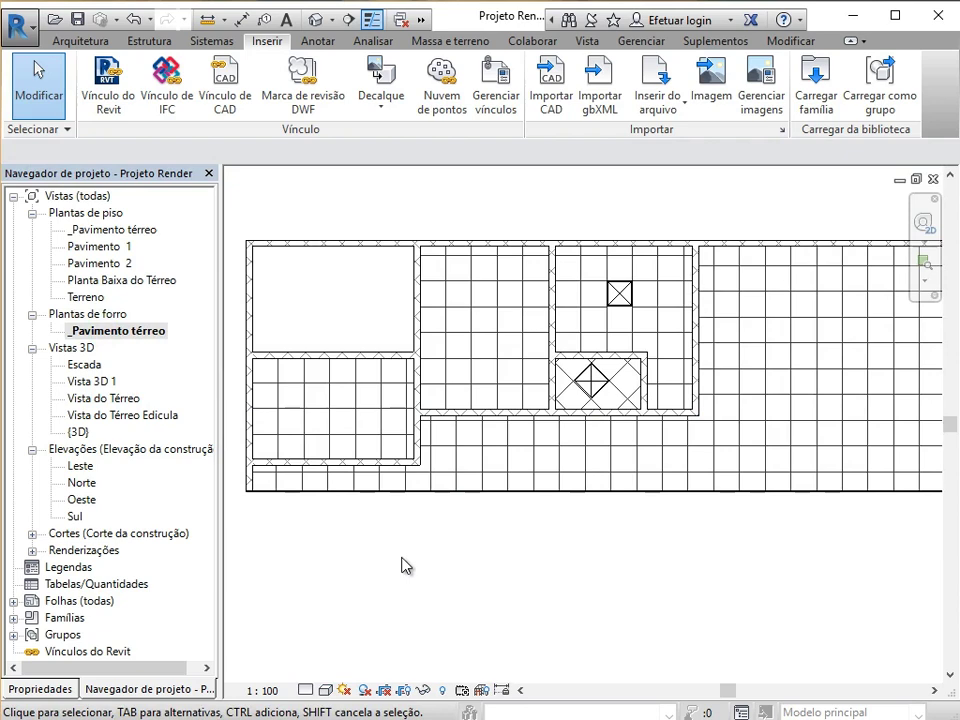
double_click(160, 415)
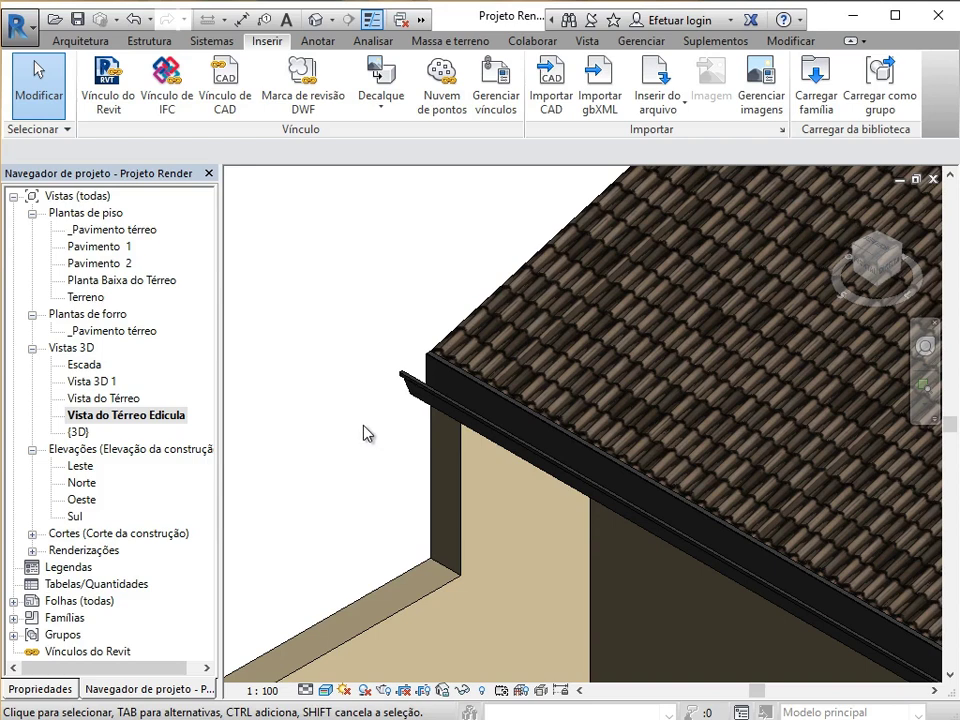
double_click(78, 432)
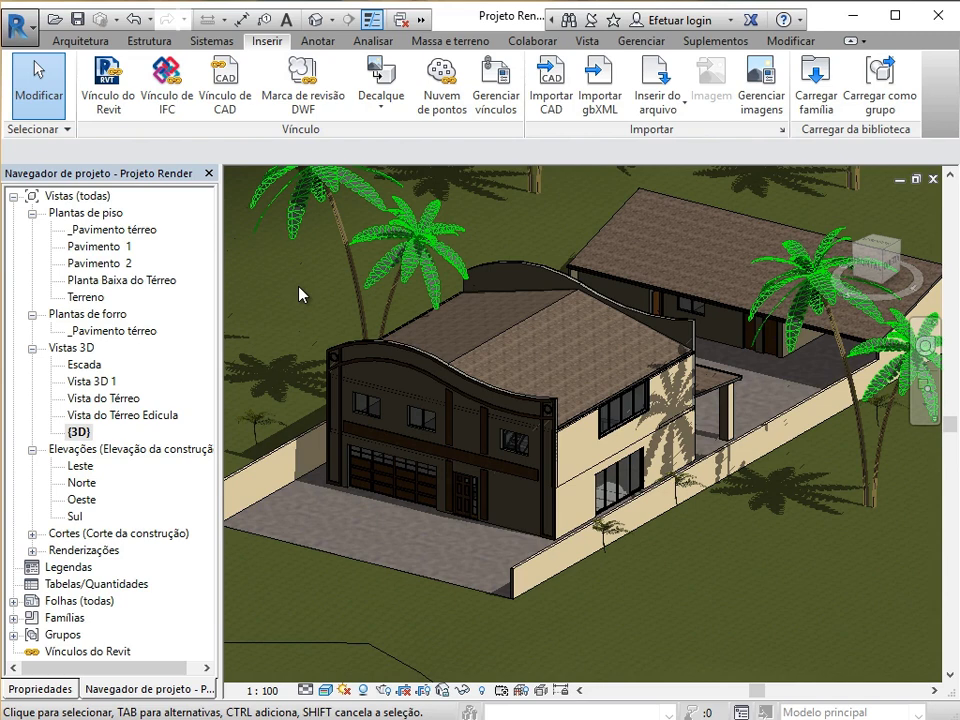
click(92, 365)
Open the Escada stair view, then switch back to the full {3D} house view.
double_click(88, 365)
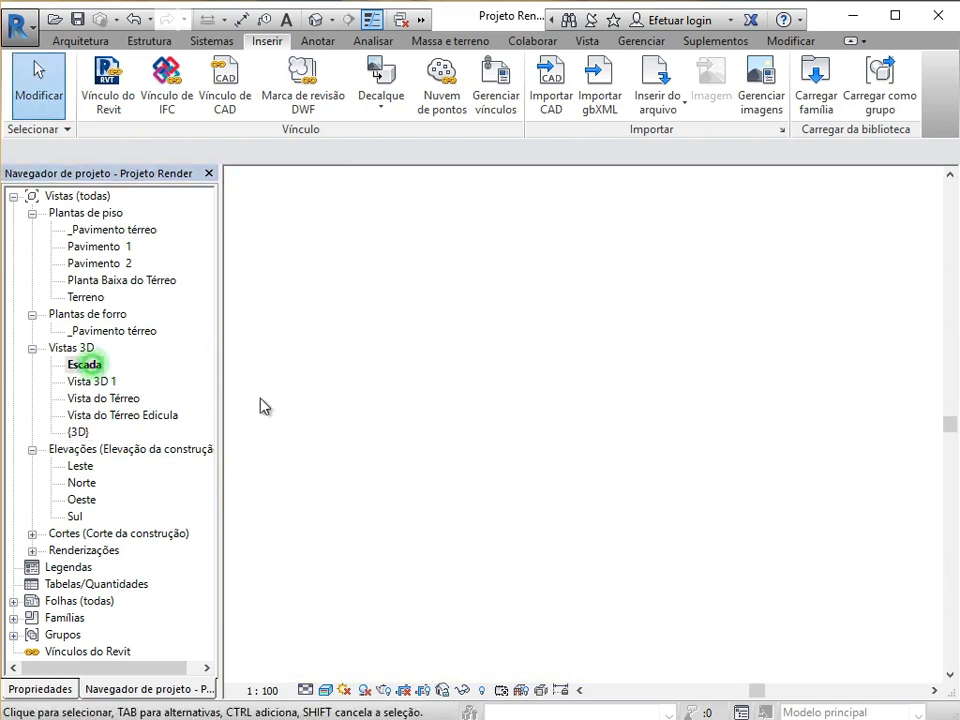
key(ctrl+Tab)
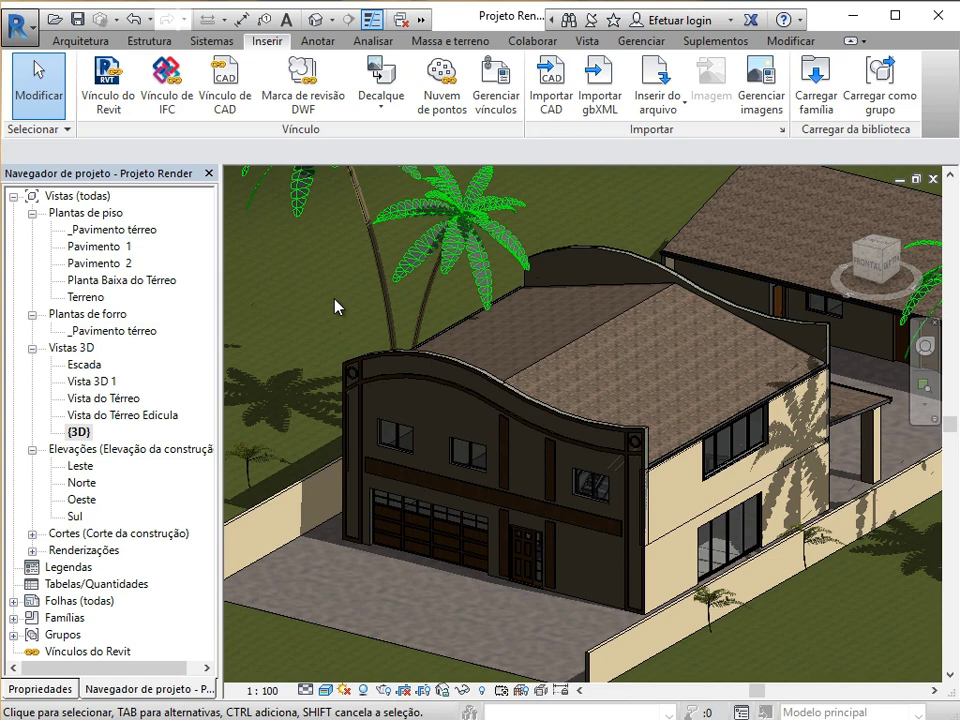
click(778, 41)
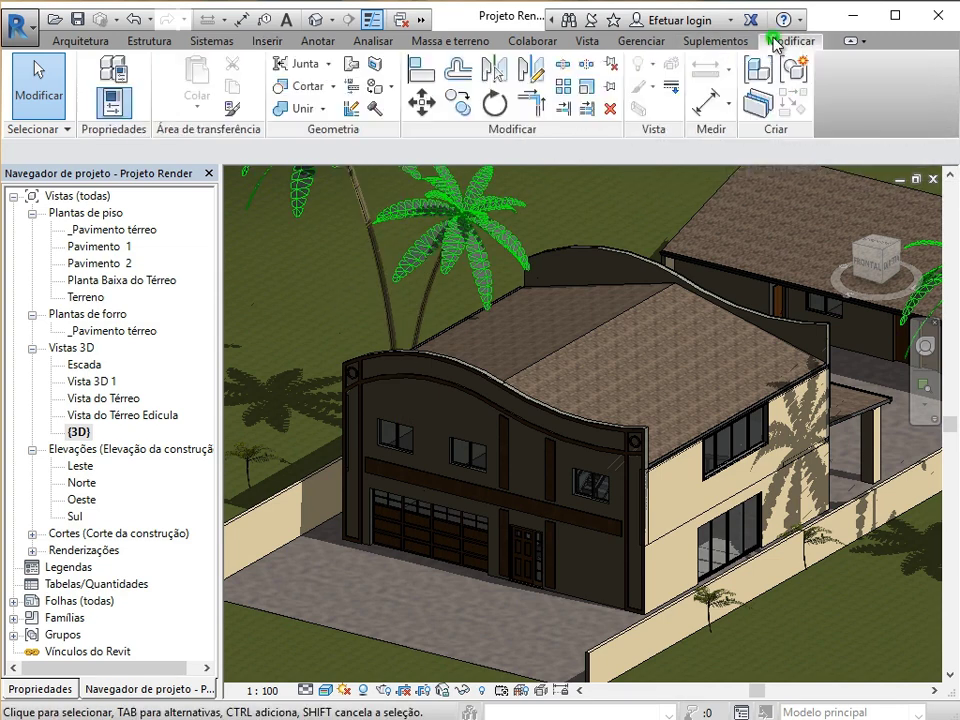
click(391, 86)
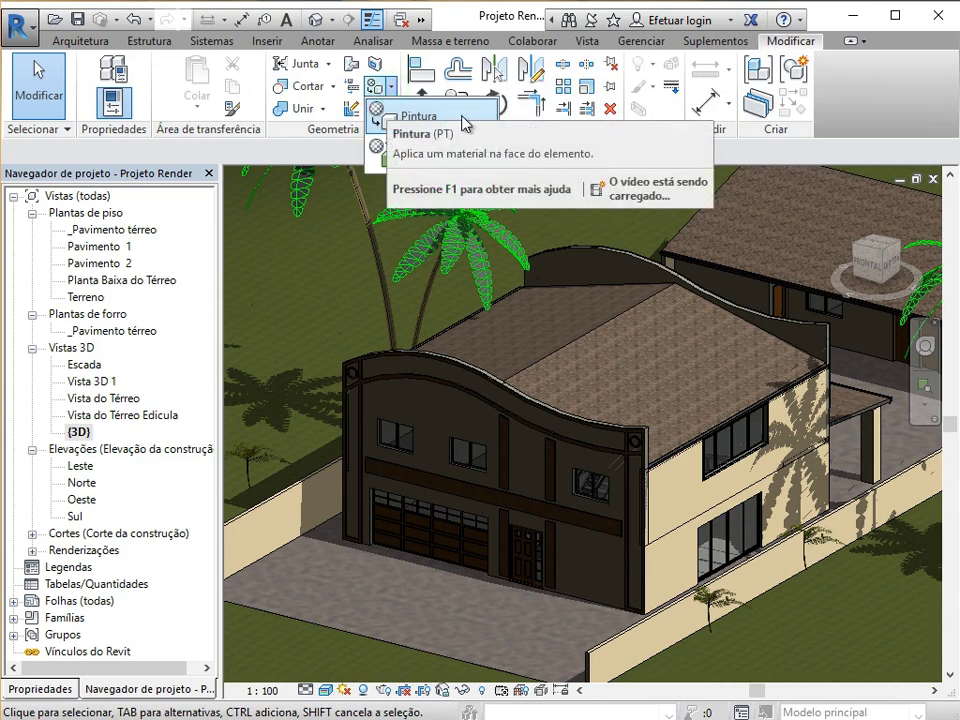
click(440, 118)
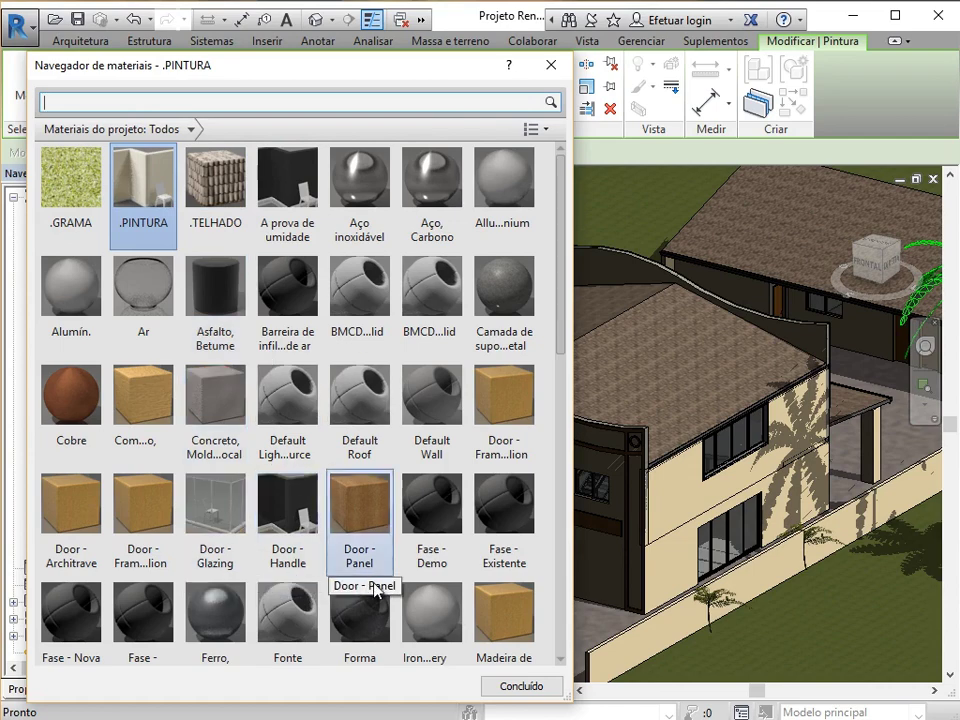
scroll(350, 565, down, 1)
click(492, 686)
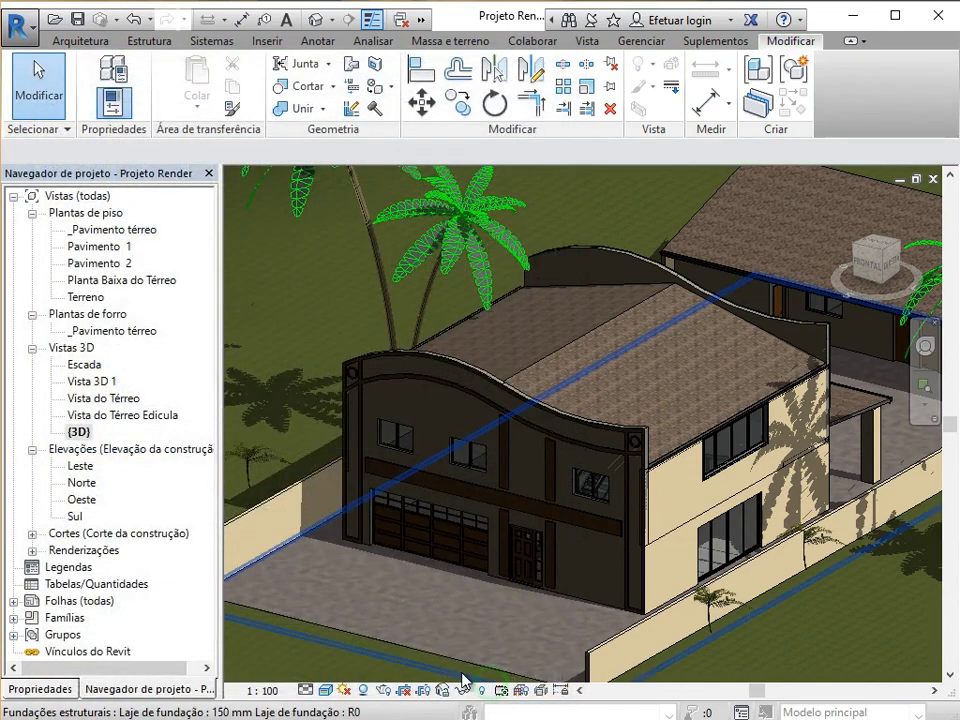